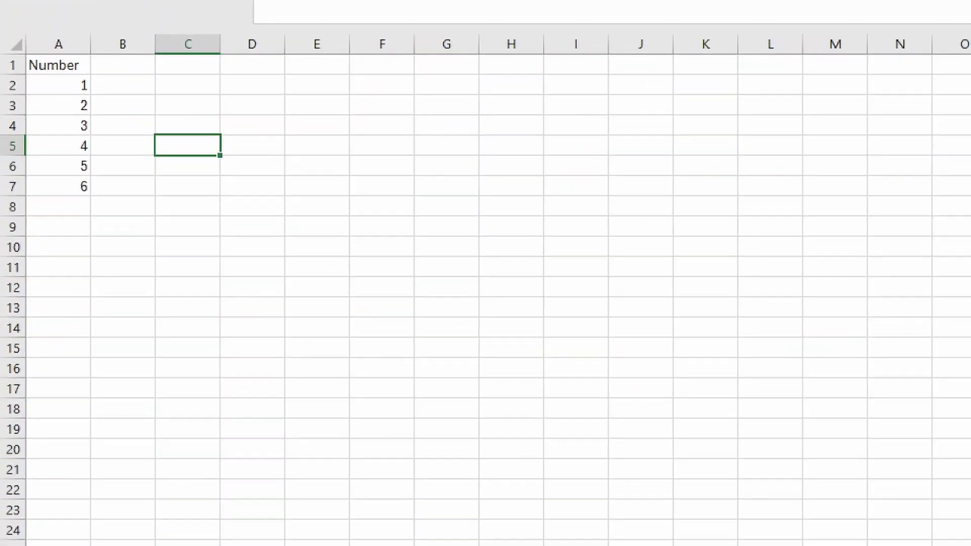
# Step: Compare the Excel sheets: Development, then Test (Numbers 7–12) and Production (Numbers 13–18)
pyautogui.moveTo(5, 44); pyautogui.dragTo(107, 210)
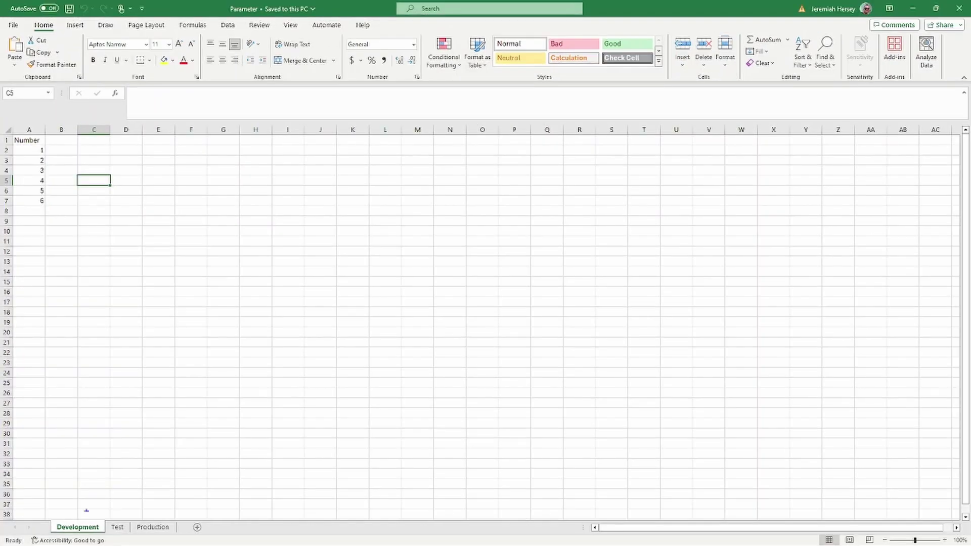
pyautogui.moveTo(86, 512); pyautogui.dragTo(113, 454)
pyautogui.moveTo(123, 515); pyautogui.dragTo(145, 466)
pyautogui.moveTo(161, 516); pyautogui.dragTo(184, 465)
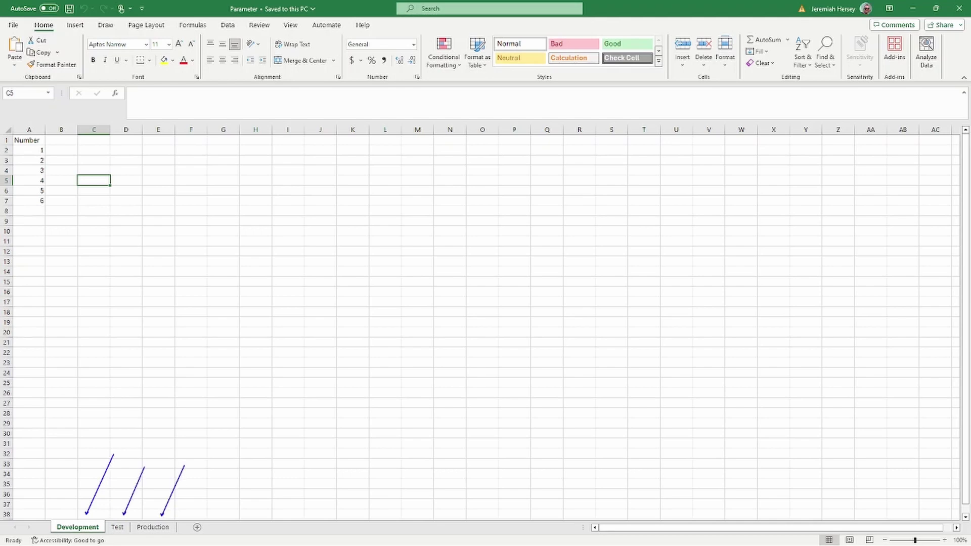
pyautogui.click(118, 527)
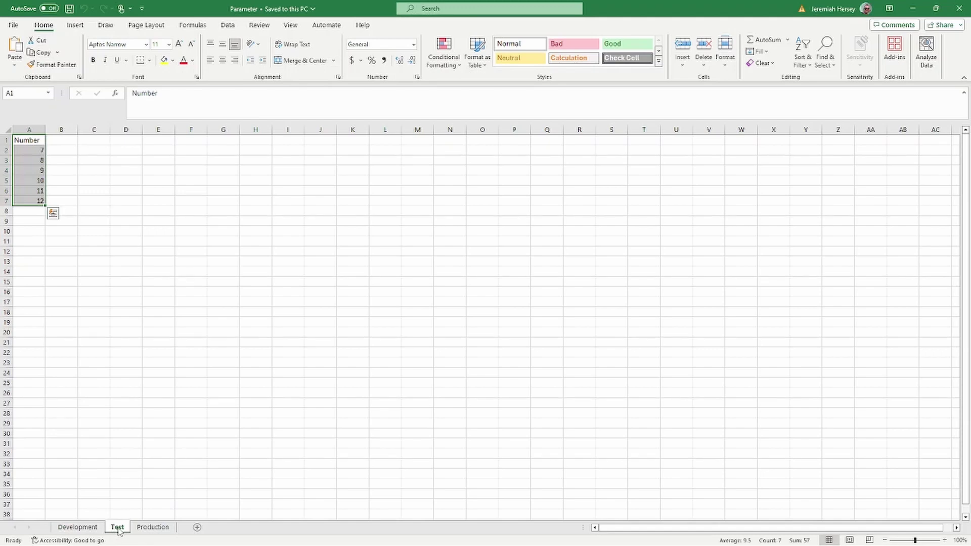
pyautogui.click(153, 528)
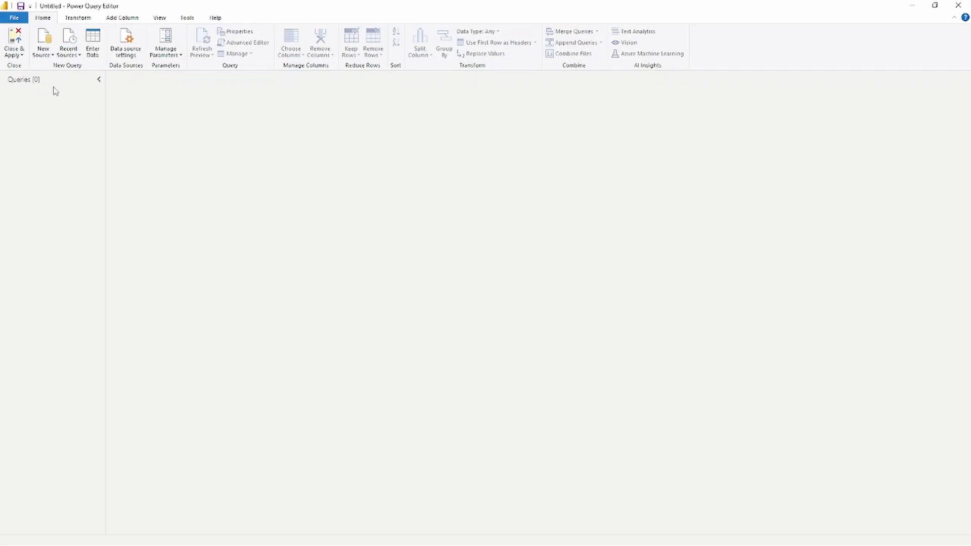
# Step: Add a new Excel Workbook source using the Parameter file
pyautogui.click(45, 58)
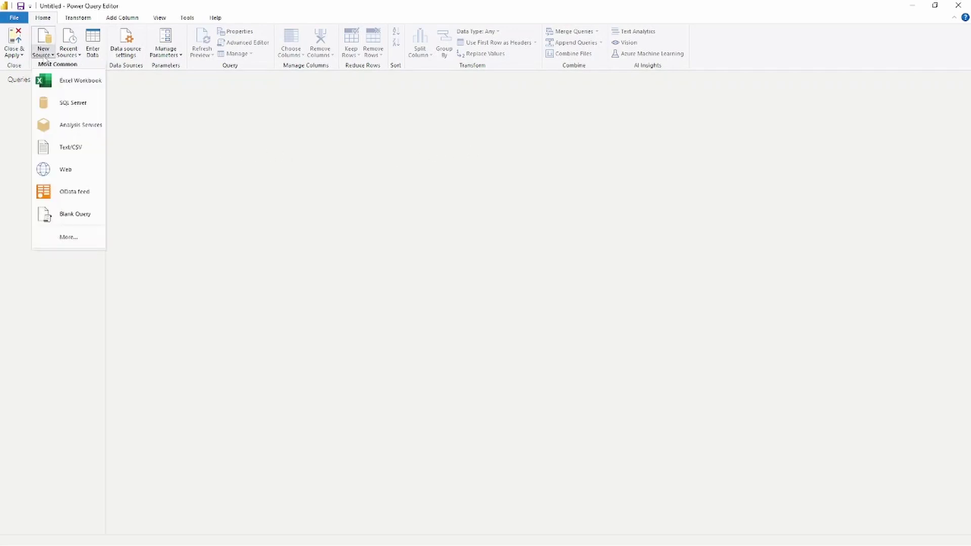
pyautogui.click(72, 85)
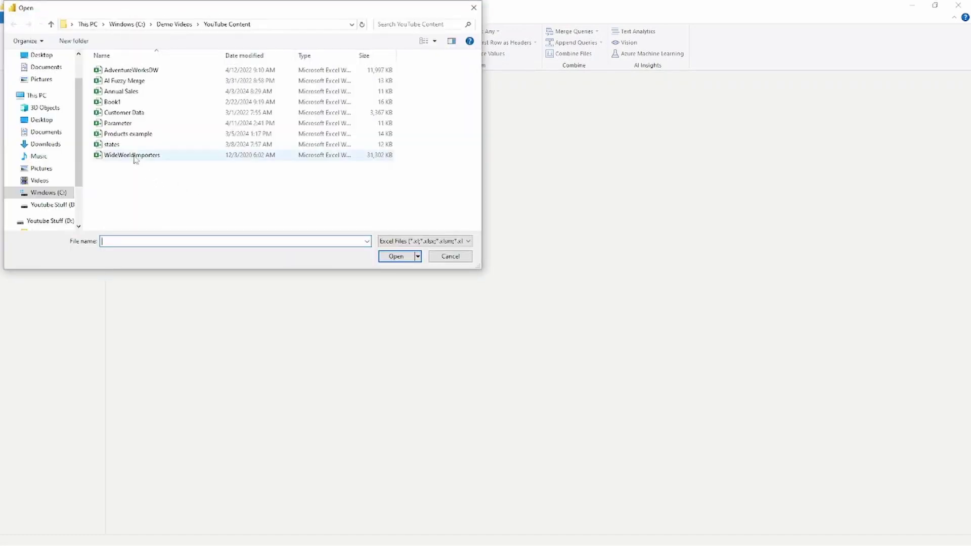
pyautogui.click(127, 126)
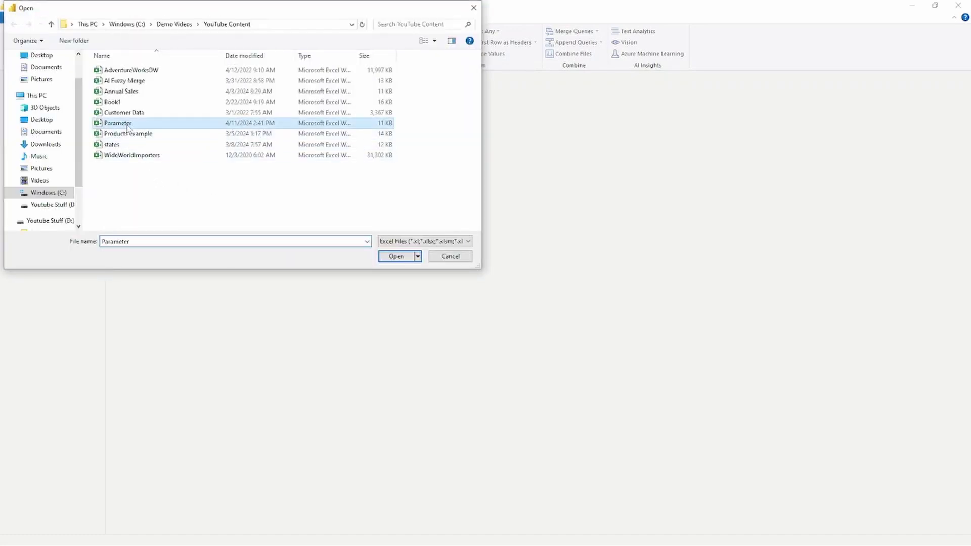
pyautogui.click(395, 256)
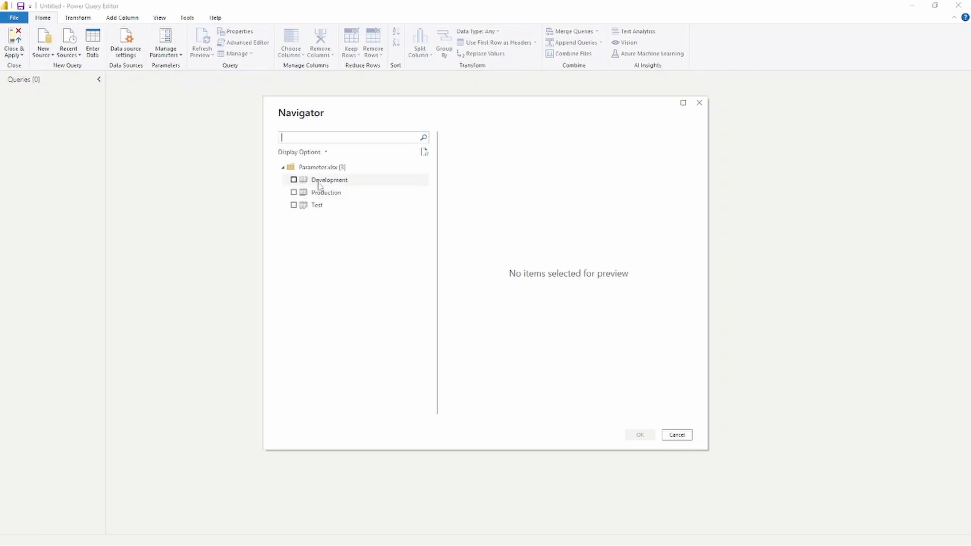
# Step: Import the Development sheet as a query after previewing the Production and Test sheets
pyautogui.click(294, 181)
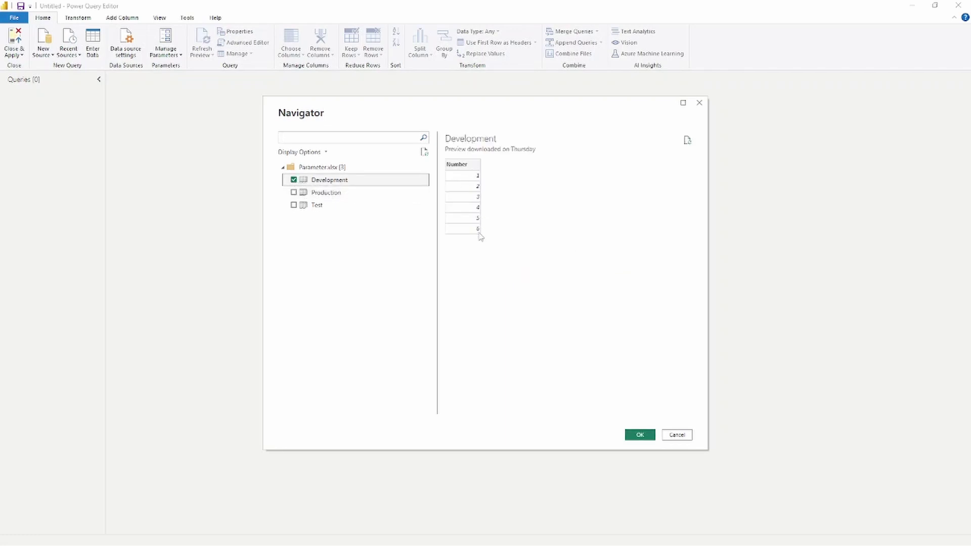
pyautogui.click(337, 195)
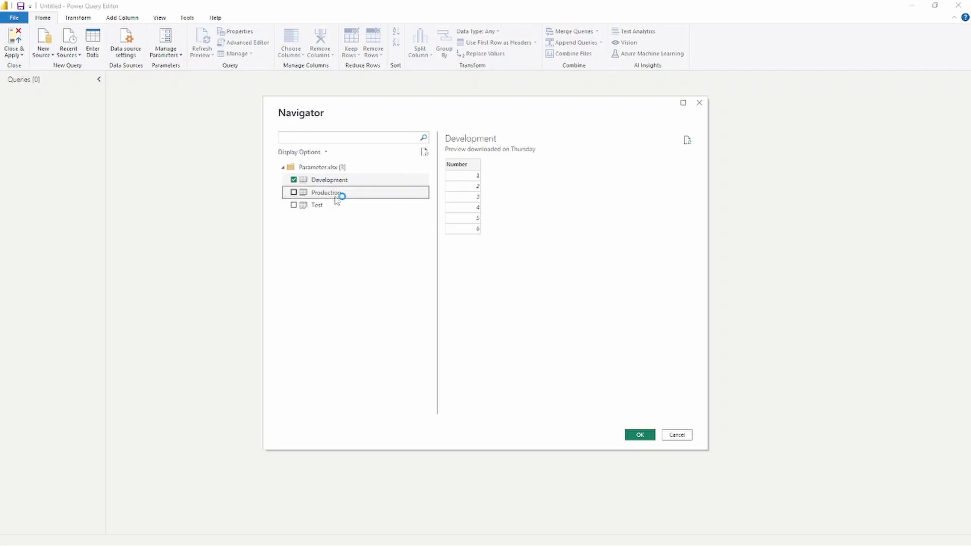
pyautogui.click(338, 205)
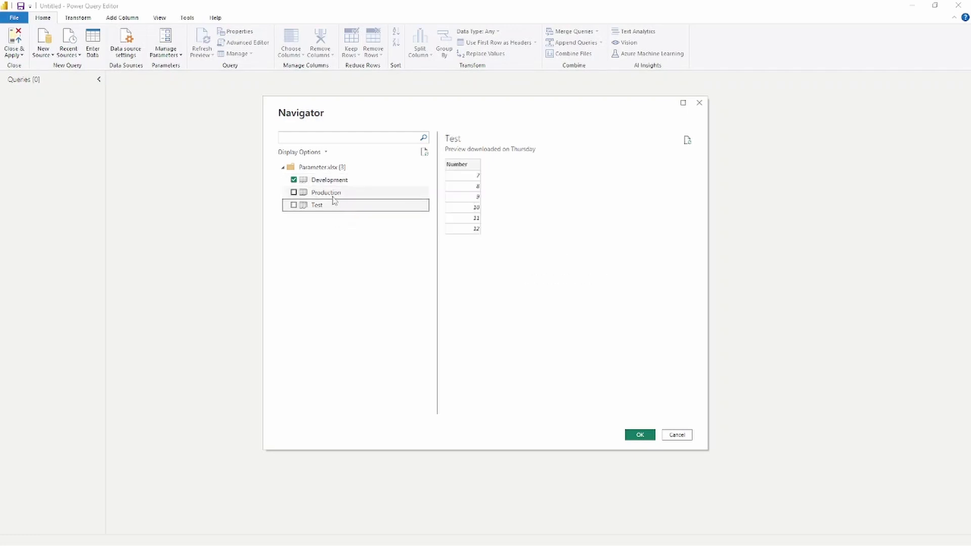
pyautogui.click(332, 184)
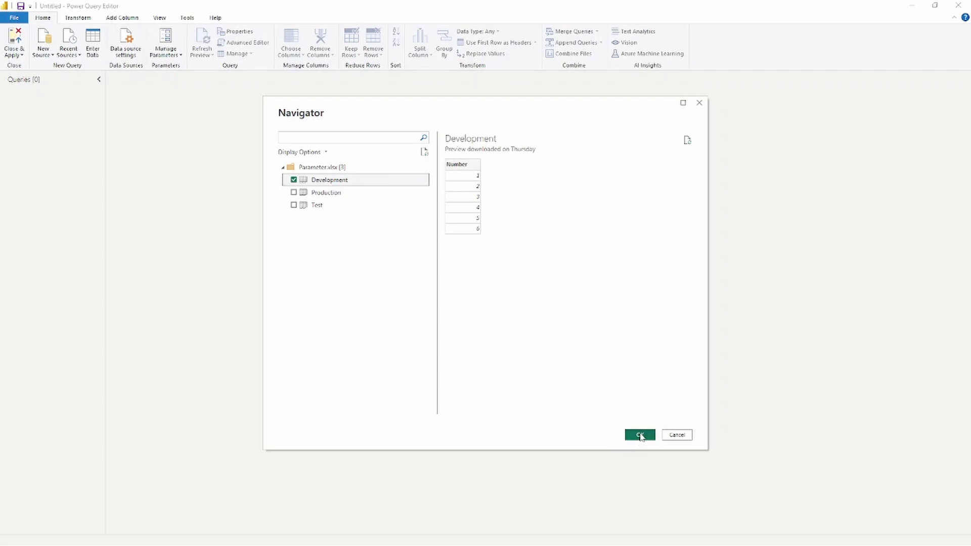
pyautogui.click(641, 436)
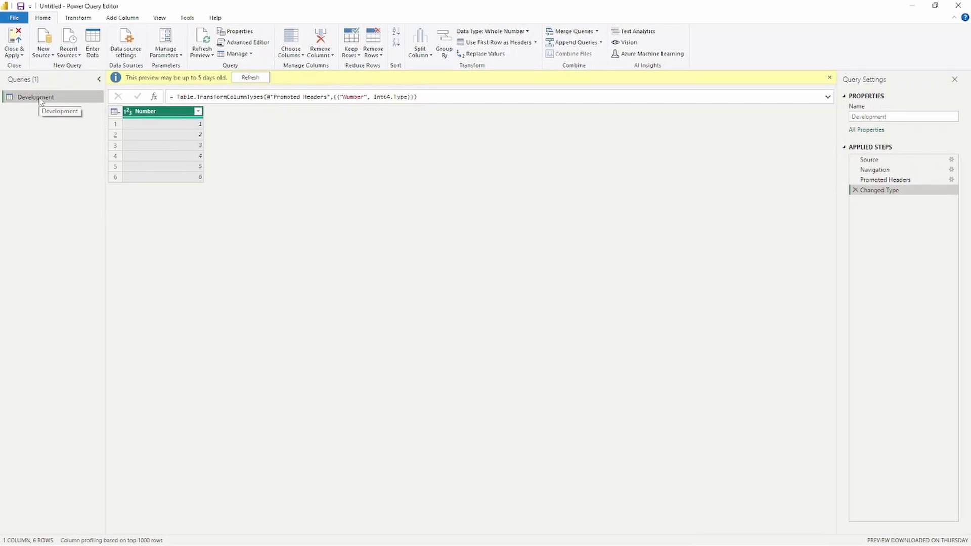
# Step: Rename the Development query to 'Data' and highlight the parameter features
pyautogui.doubleClick(40, 100)
pyautogui.write('Data')
pyautogui.press('Return')
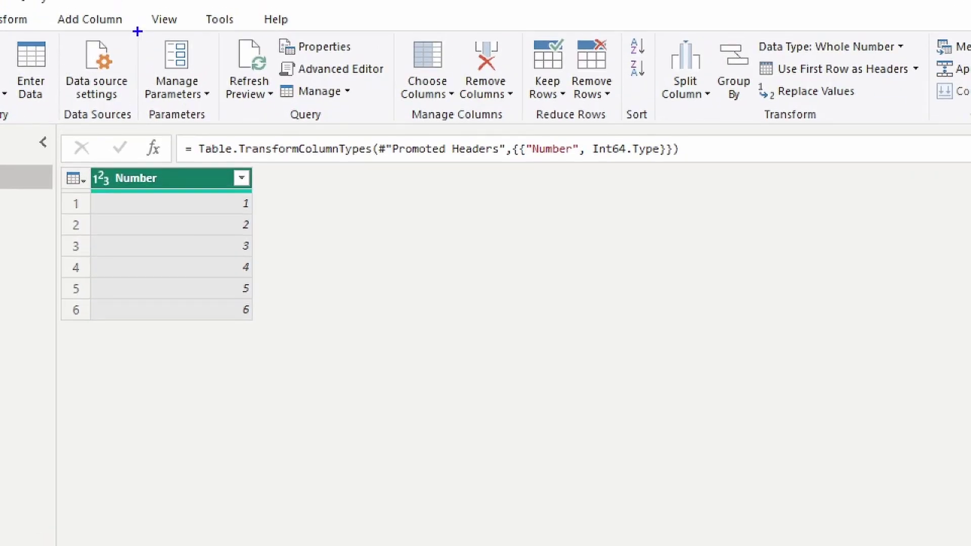
pyautogui.moveTo(137, 31)
pyautogui.mouseDown()
pyautogui.moveTo(219, 128)
pyautogui.moveTo(349, 247)
pyautogui.mouseUp()
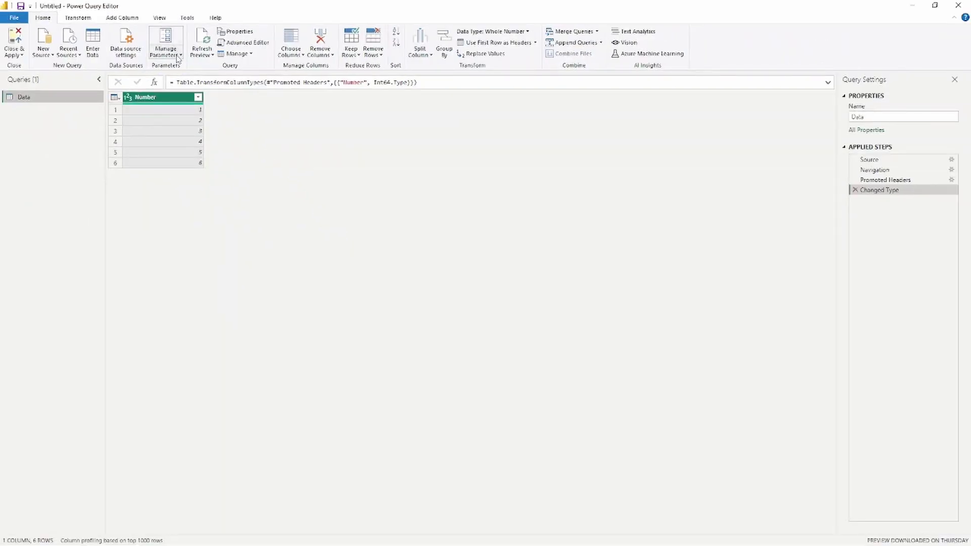
# Step: Add a new parameter named 'Stage' with its type set to Text
pyautogui.click(177, 57)
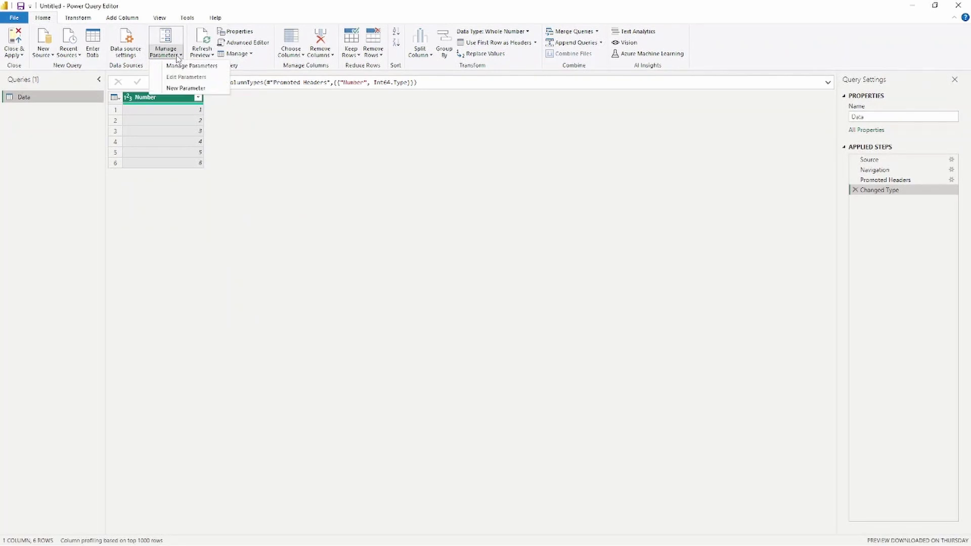
pyautogui.click(188, 89)
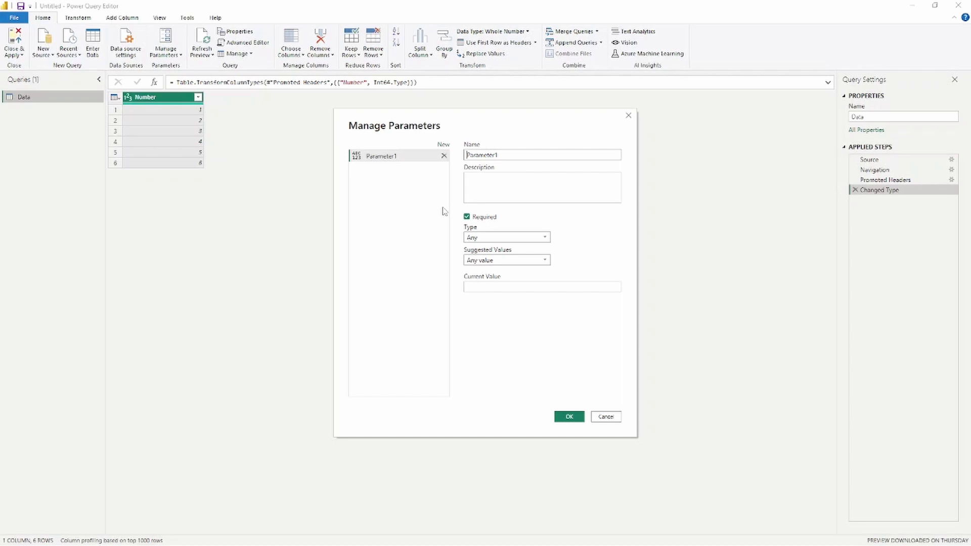
pyautogui.doubleClick(507, 155)
pyautogui.write('Stage')
pyautogui.click(505, 182)
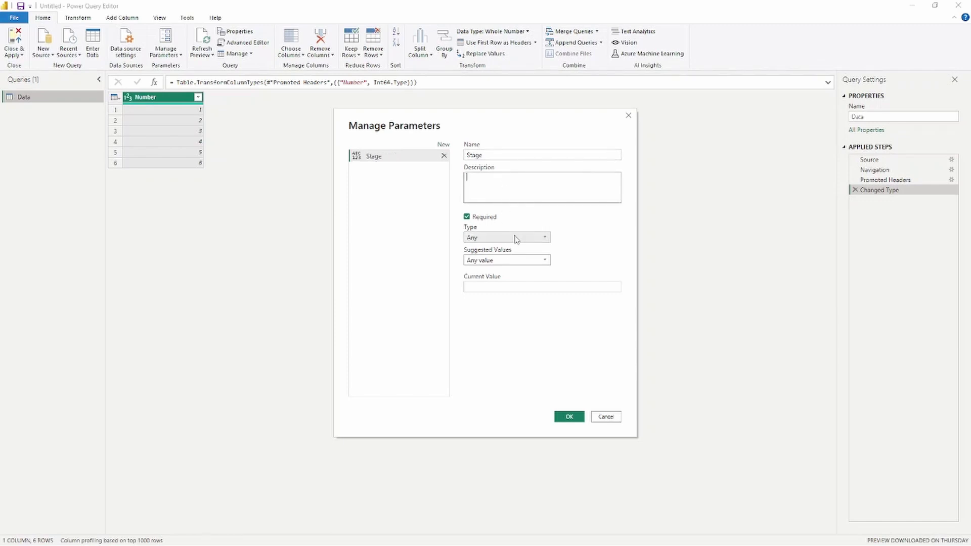
pyautogui.click(532, 242)
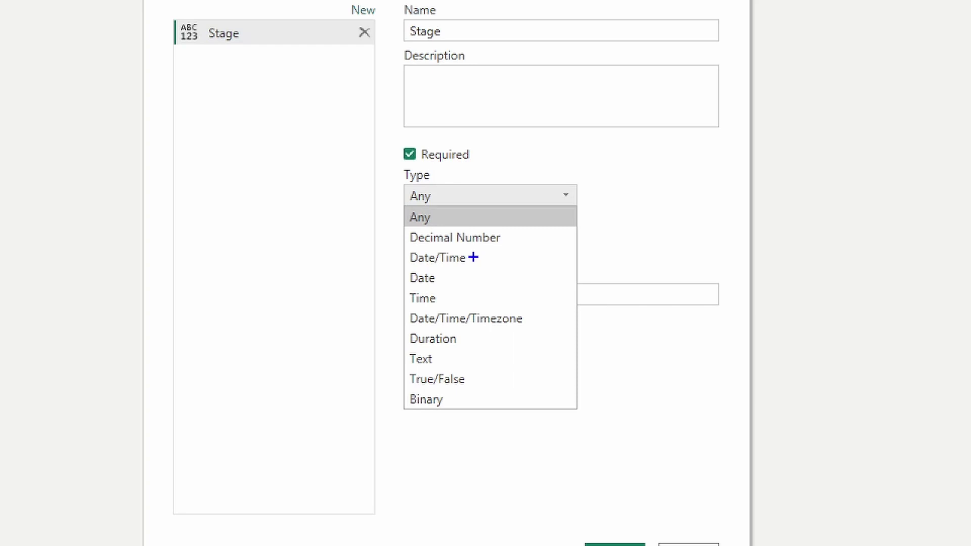
pyautogui.moveTo(446, 360); pyautogui.dragTo(512, 361)
pyautogui.press('Escape')
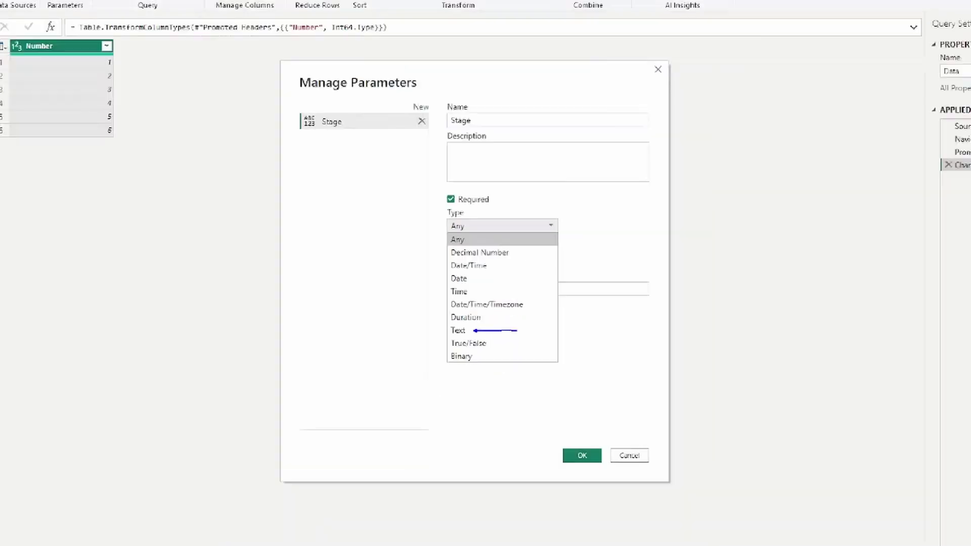
pyautogui.click(507, 238)
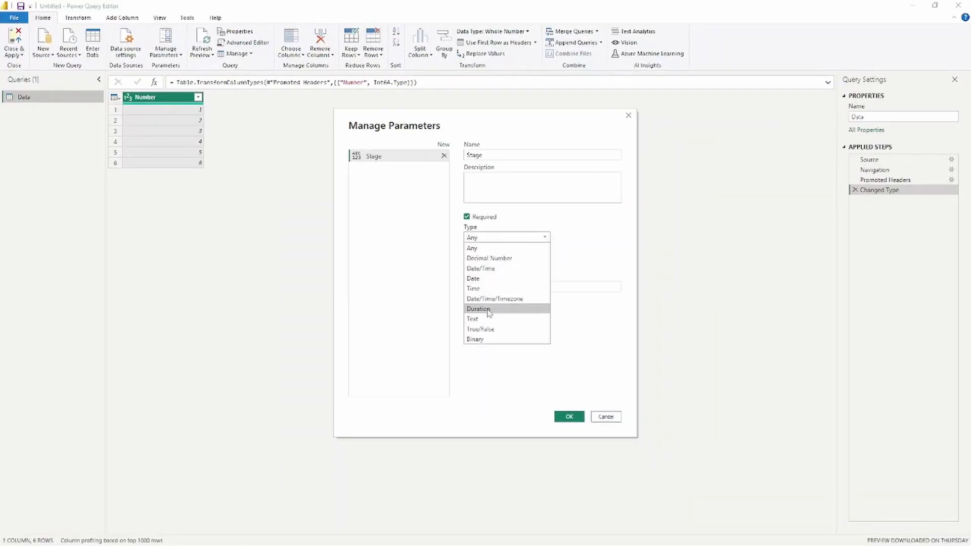
pyautogui.click(506, 319)
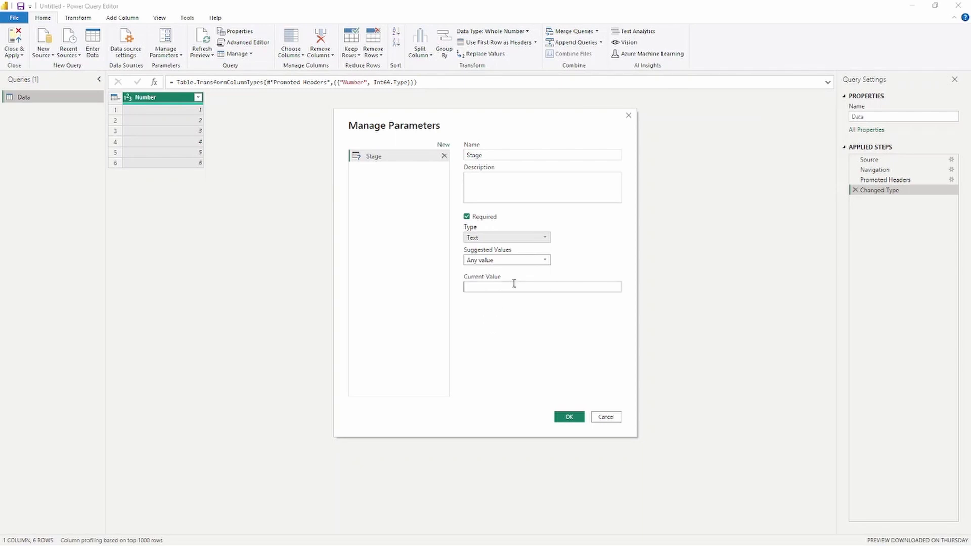
# Step: Restrict Stage to a list of values: Development, Testing and Production
pyautogui.click(546, 262)
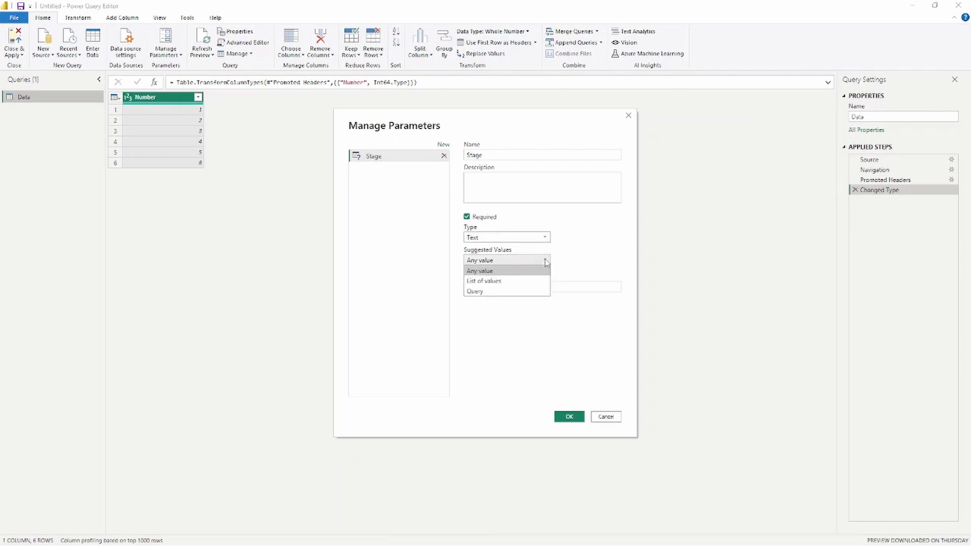
pyautogui.click(513, 282)
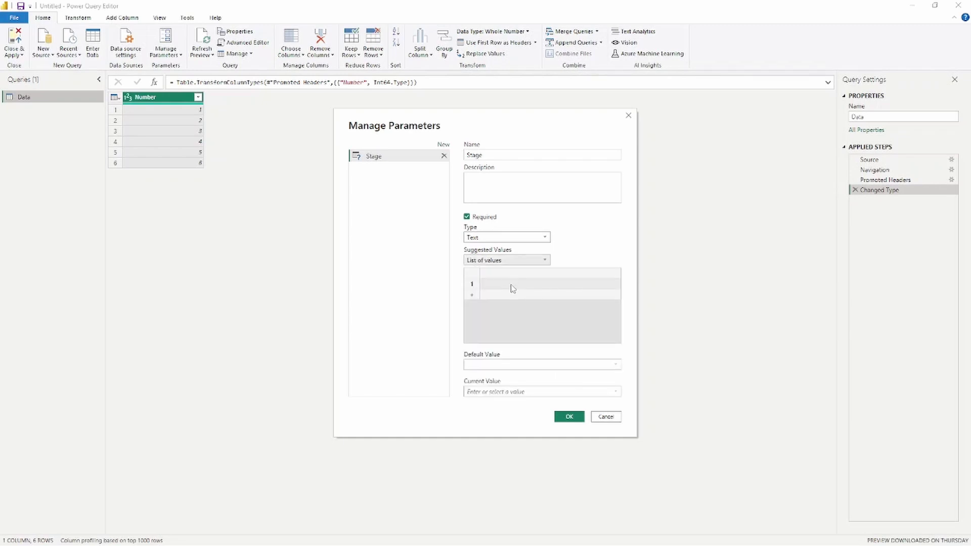
pyautogui.click(512, 286)
pyautogui.click(512, 287)
pyautogui.write('Development')
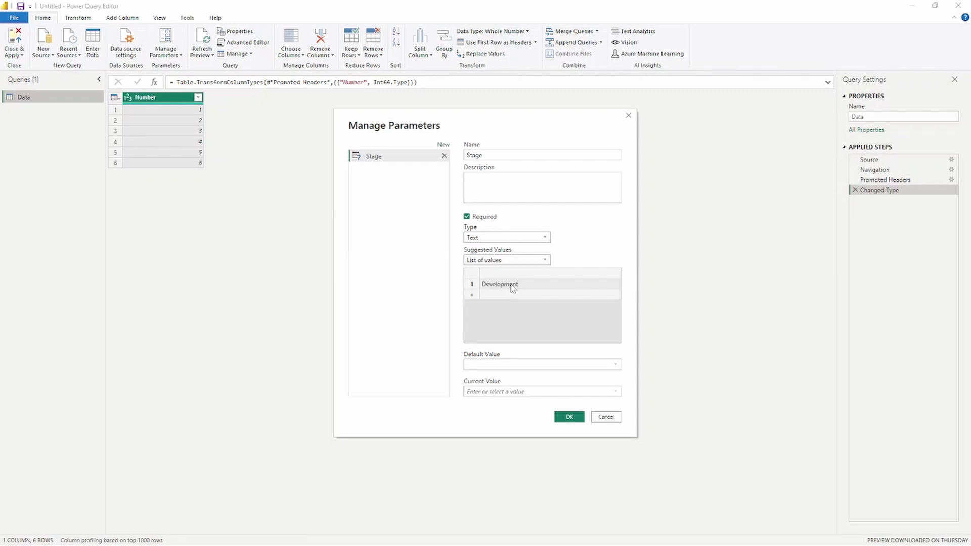
pyautogui.click(508, 295)
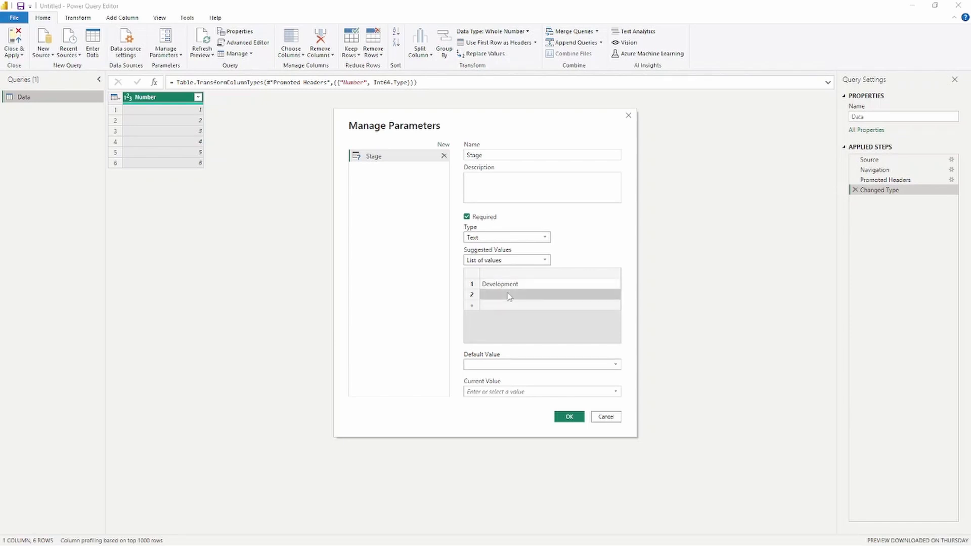
pyautogui.write('Testing')
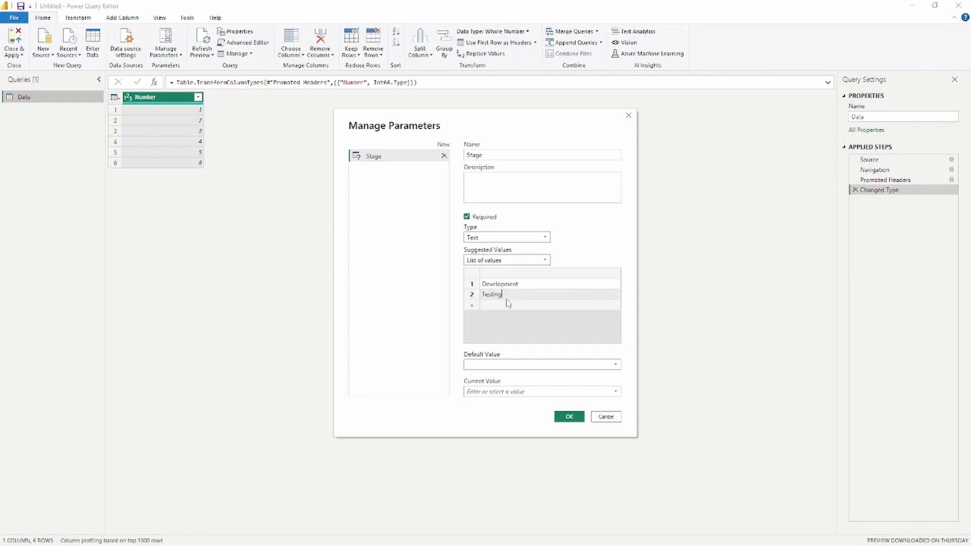
pyautogui.click(509, 306)
pyautogui.write('Production')
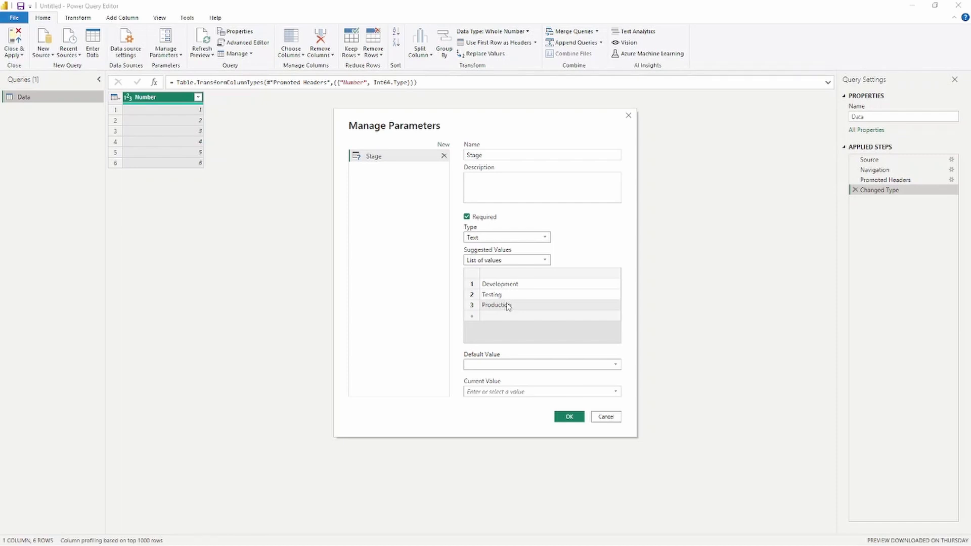
pyautogui.click(527, 335)
# Step: Set Stage's default value and current value to Development
pyautogui.click(558, 364)
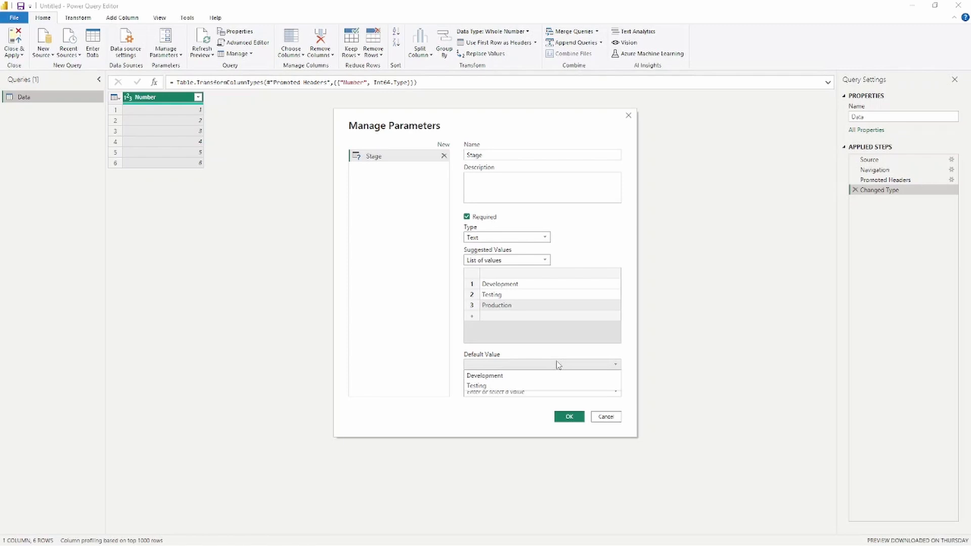
pyautogui.click(513, 376)
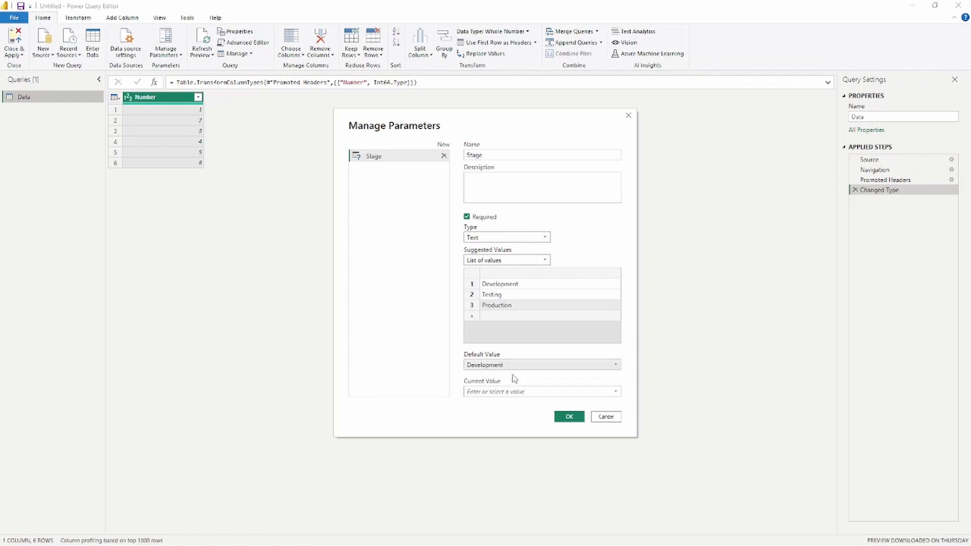
pyautogui.click(545, 393)
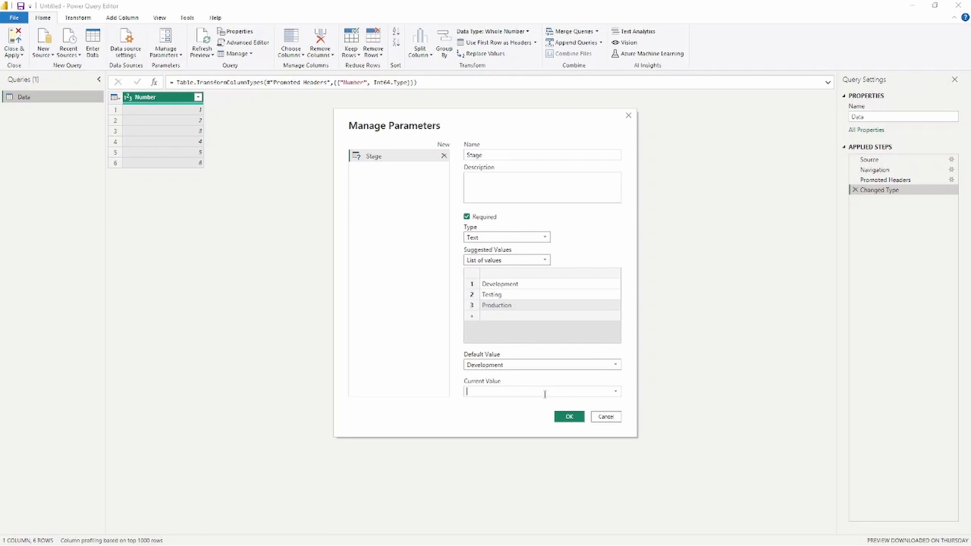
pyautogui.click(616, 394)
pyautogui.click(505, 402)
# Step: Save the Stage parameter so it appears in the queries list
pyautogui.click(570, 418)
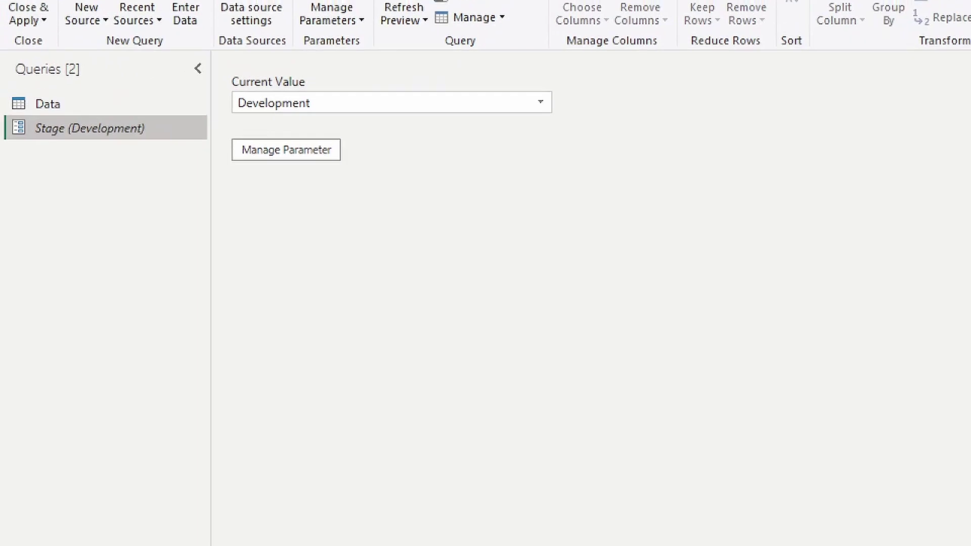
pyautogui.moveTo(68, 147); pyautogui.dragTo(73, 185)
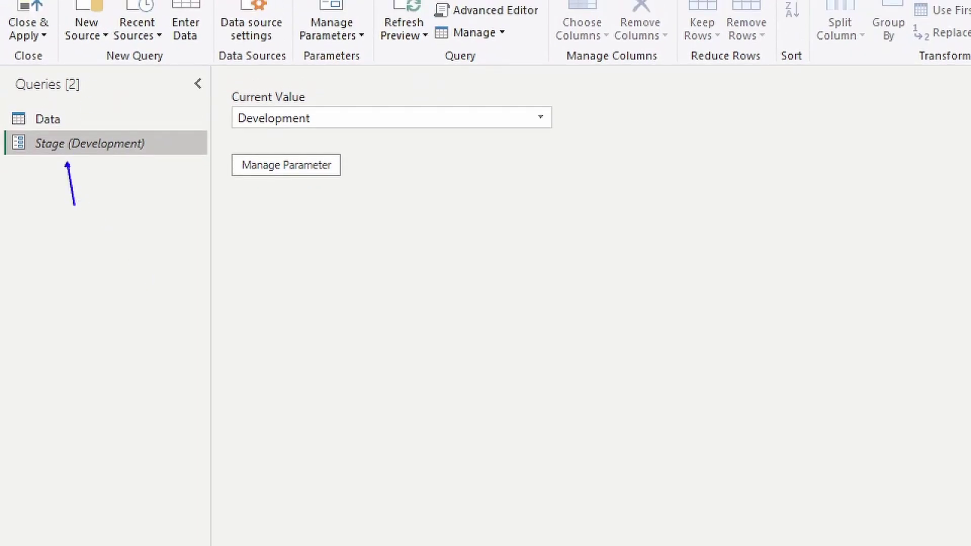
pyautogui.moveTo(524, 134); pyautogui.dragTo(563, 196)
pyautogui.moveTo(529, 104); pyautogui.dragTo(561, 141)
# Step: Review Stage's allowed values, keeping Development, and return to the Data query
pyautogui.click(271, 96)
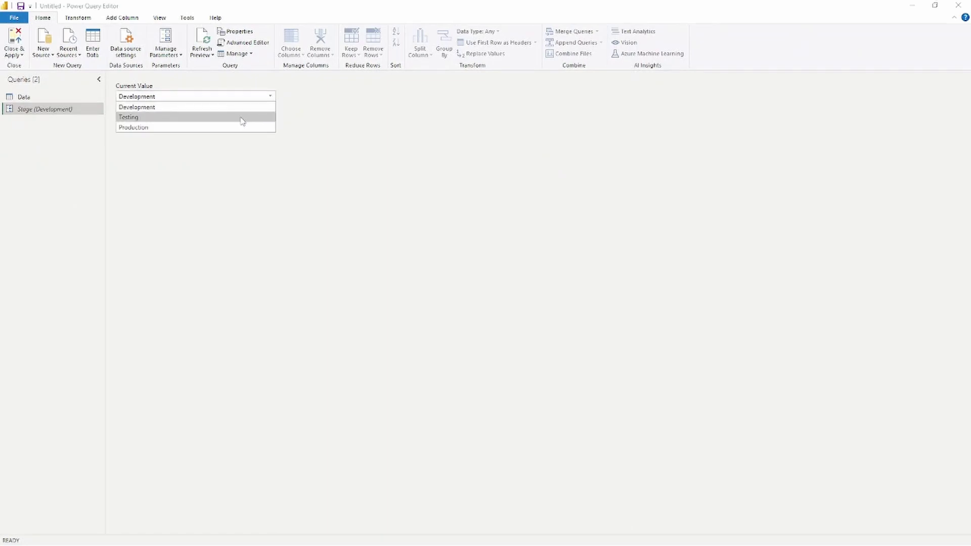
pyautogui.moveTo(100, 91); pyautogui.dragTo(181, 146)
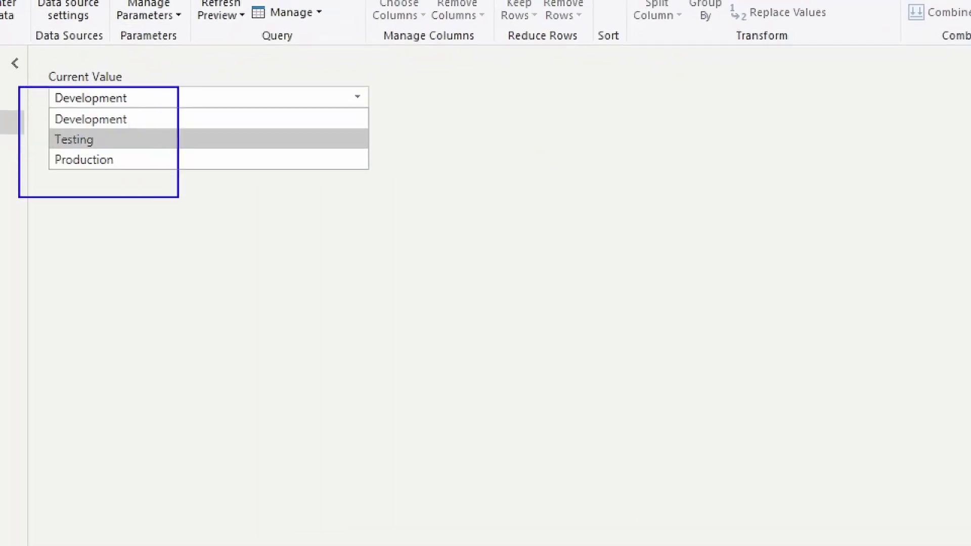
pyautogui.moveTo(178, 197)
pyautogui.mouseDown()
pyautogui.moveTo(221, 201)
pyautogui.moveTo(224, 188)
pyautogui.mouseUp()
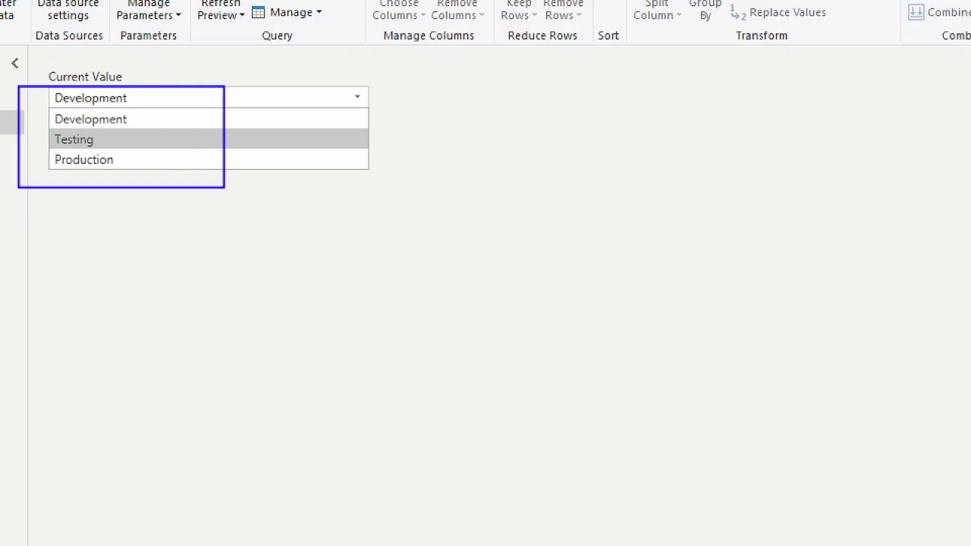
pyautogui.click(229, 198)
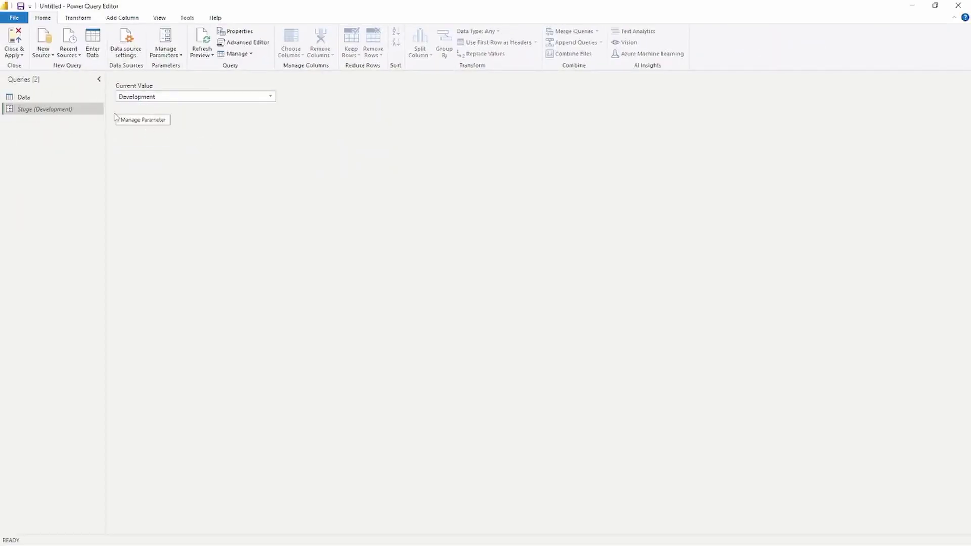
pyautogui.click(48, 100)
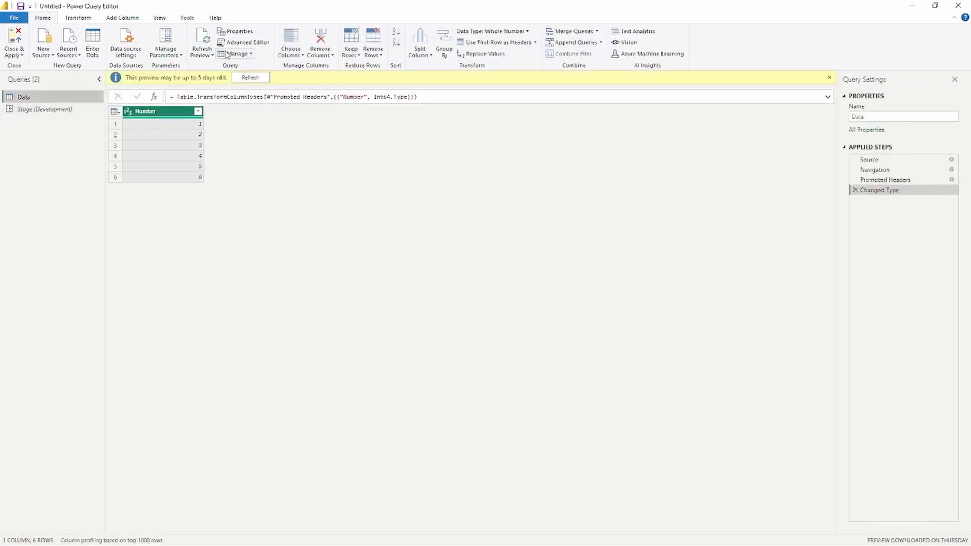
# Step: Show the Data query's M code in the Advanced Editor, noting Item="Development"
pyautogui.click(243, 45)
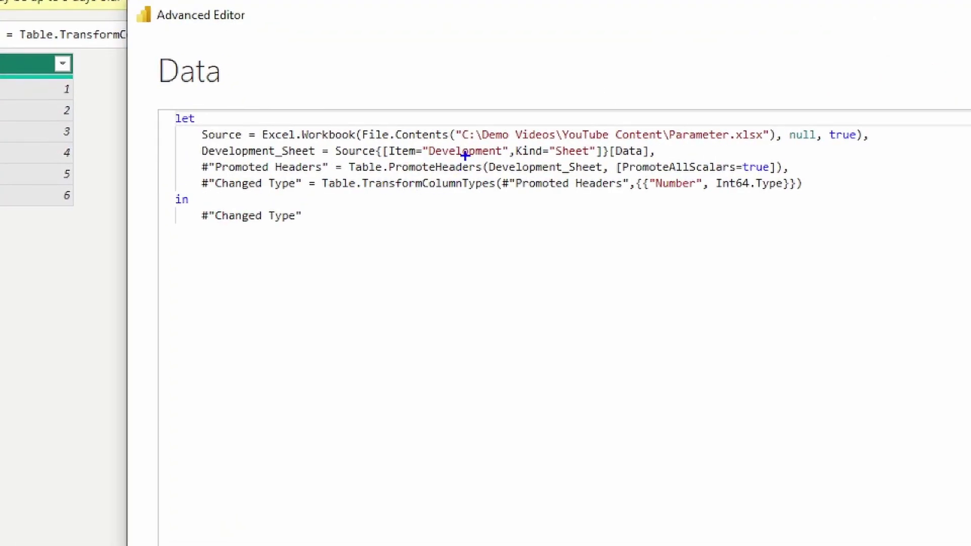
pyautogui.moveTo(463, 160); pyautogui.dragTo(461, 296)
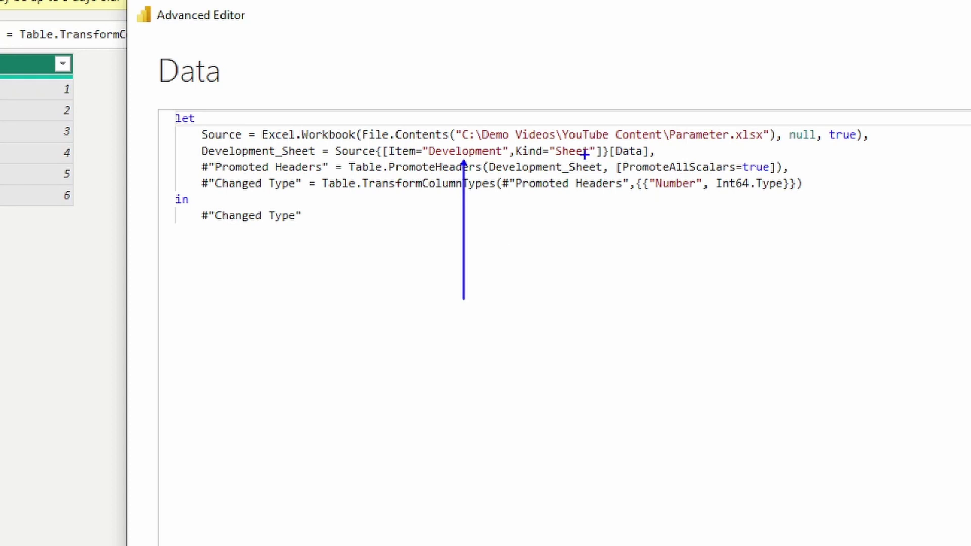
pyautogui.moveTo(511, 142)
pyautogui.mouseDown()
pyautogui.moveTo(551, 163)
pyautogui.moveTo(598, 163)
pyautogui.mouseUp()
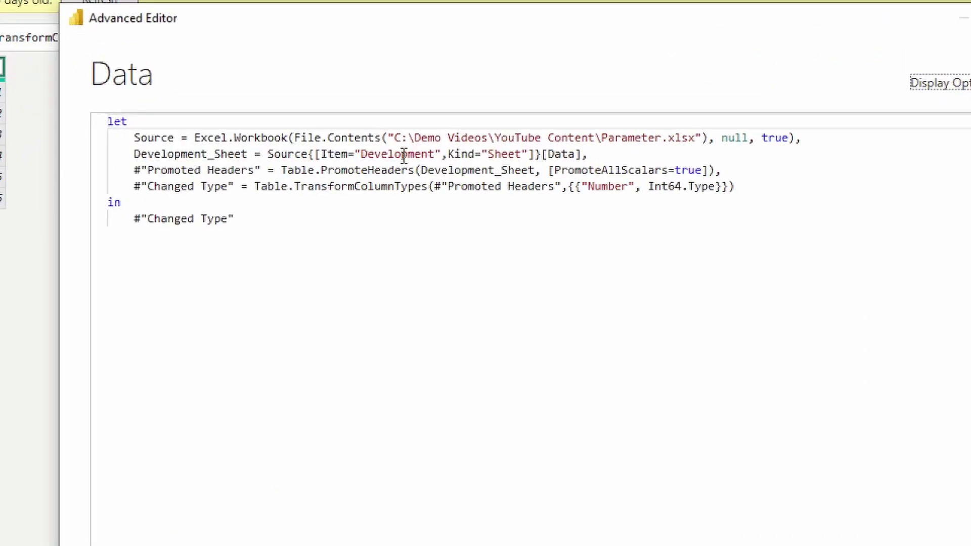
# Step: Replace the hard-coded "Development" after Item= with the Stage parameter and save
pyautogui.click(411, 155)
pyautogui.moveTo(440, 154); pyautogui.dragTo(355, 155)
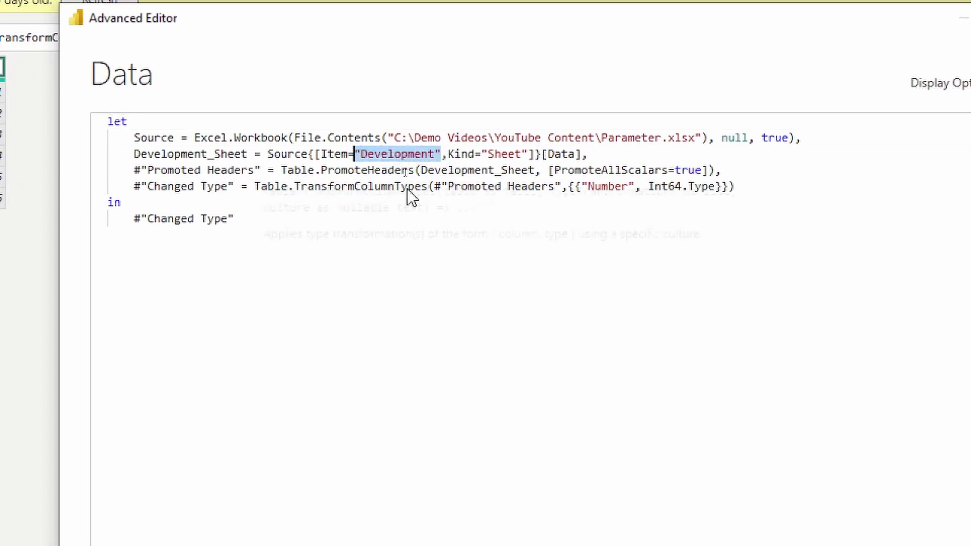
pyautogui.press('Delete')
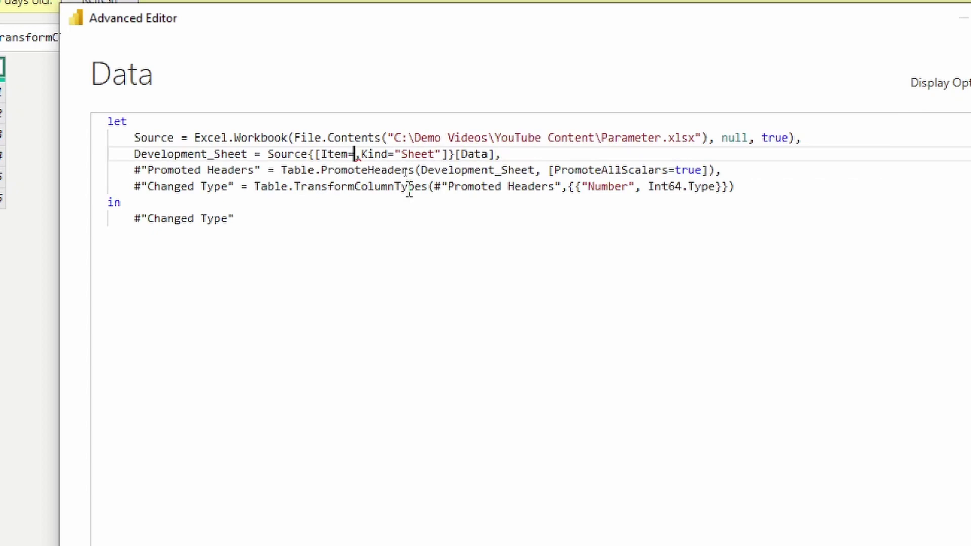
pyautogui.write('S')
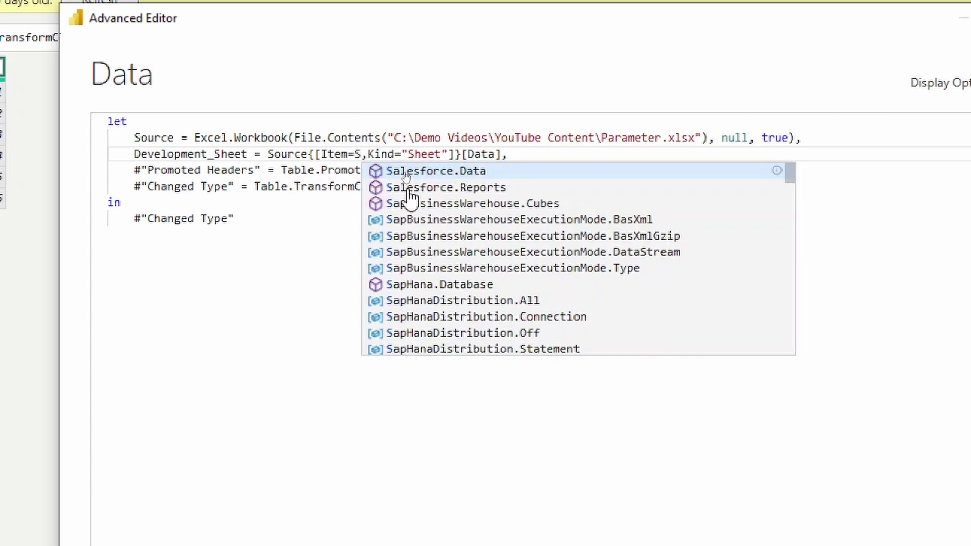
pyautogui.write('t')
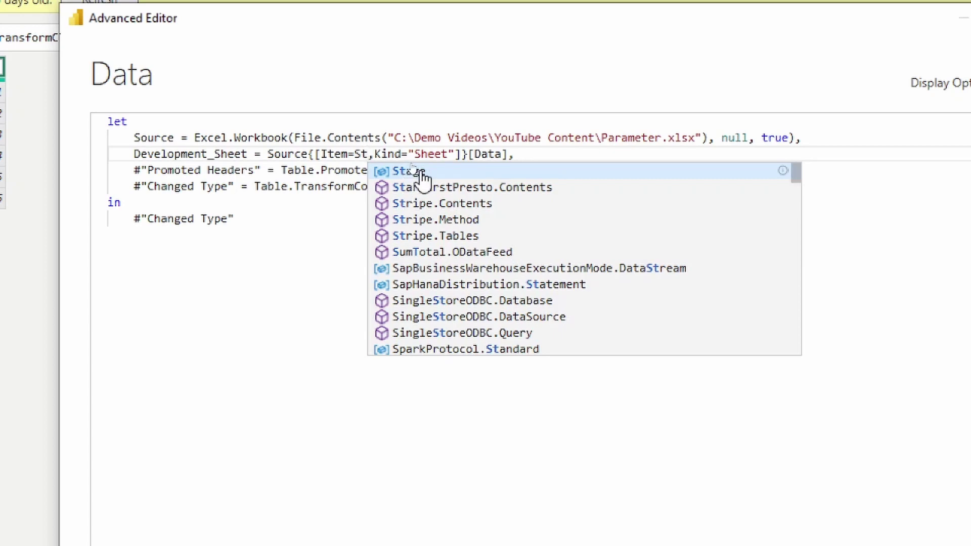
pyautogui.click(420, 172)
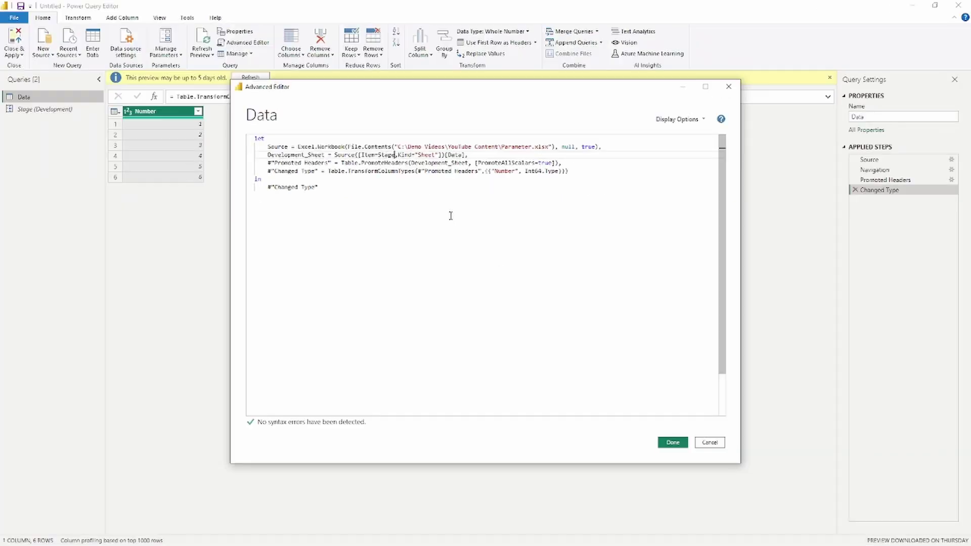
pyautogui.click(676, 445)
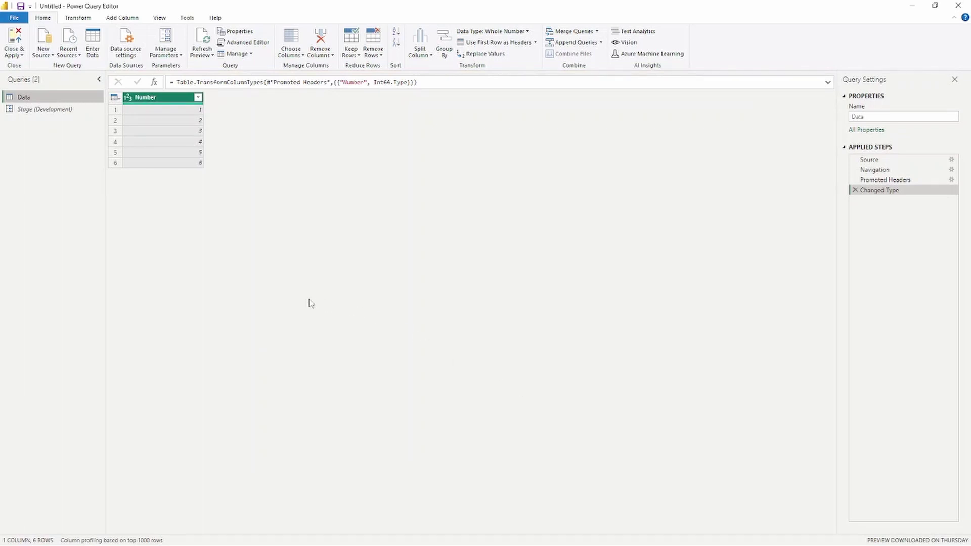
# Step: Change Stage's current value to Testing, then compare against the Parameter workbook in Excel
pyautogui.click(50, 111)
pyautogui.click(271, 99)
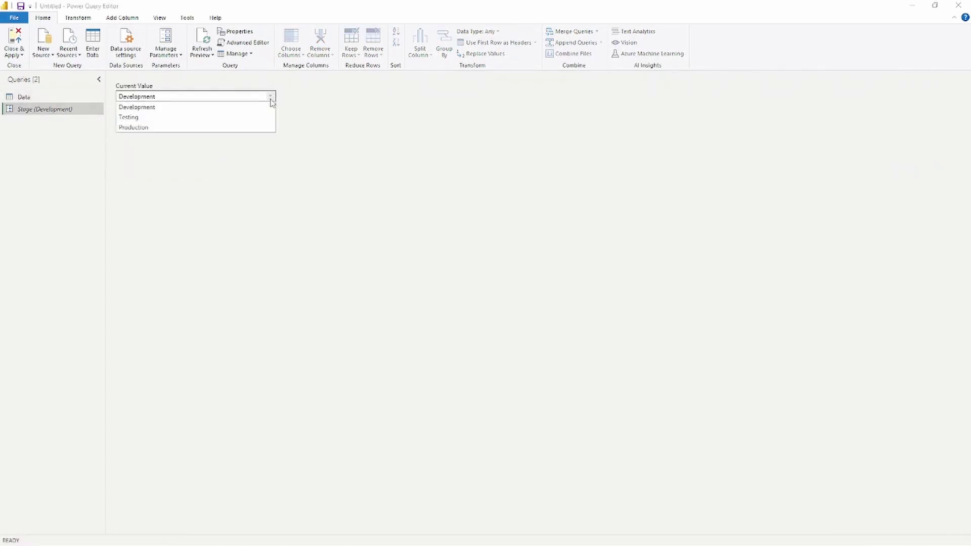
pyautogui.click(160, 121)
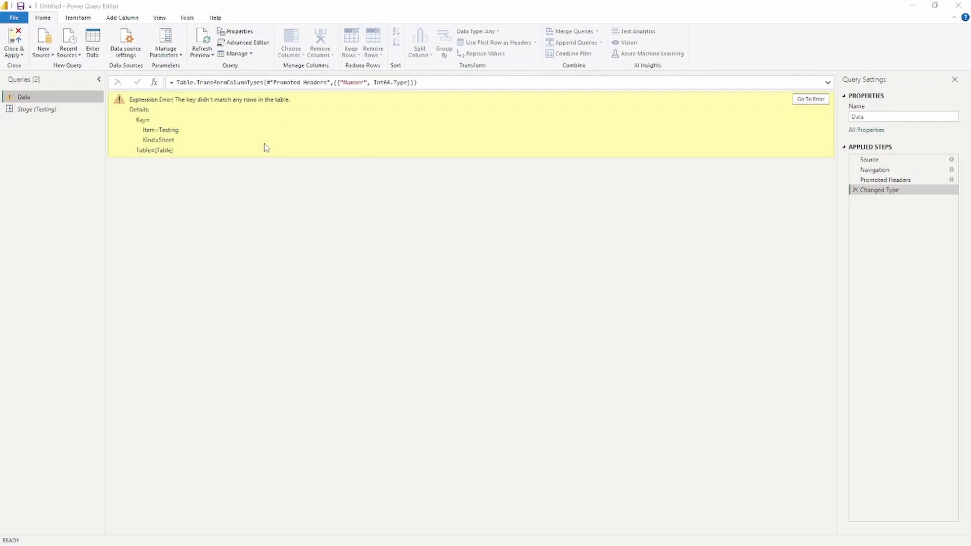
pyautogui.hotkey('alt', 'Tab')
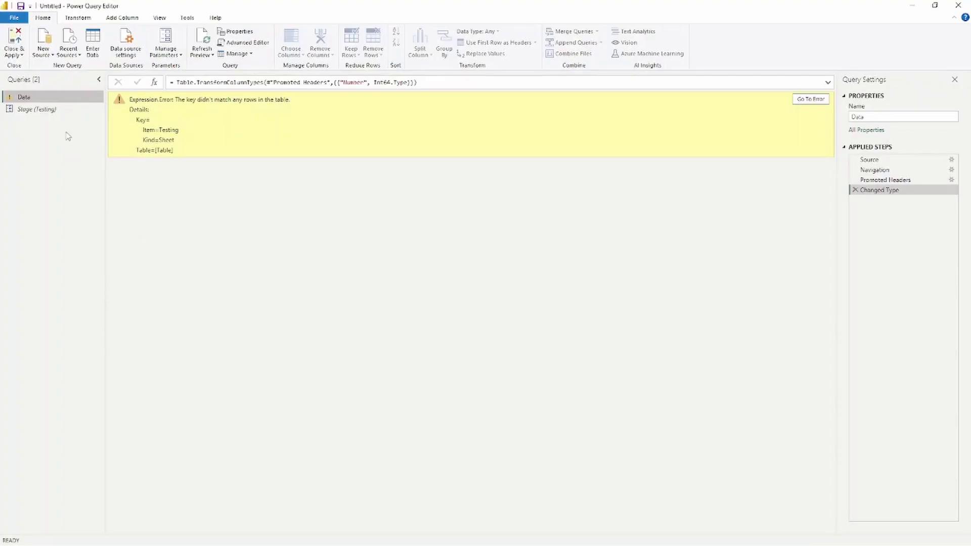
pyautogui.click(62, 112)
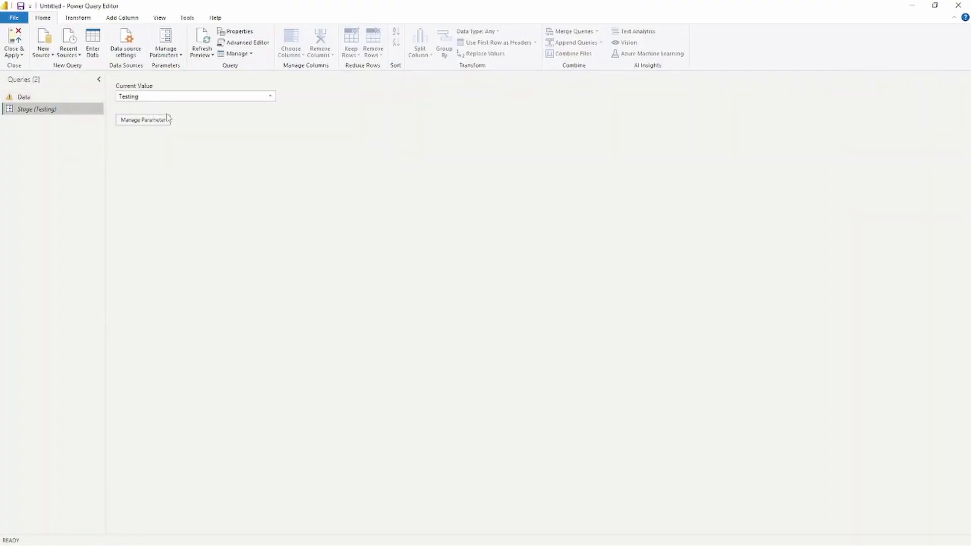
# Step: Switch Stage's current value to Production and confirm Data now shows Numbers 13–18
pyautogui.click(270, 96)
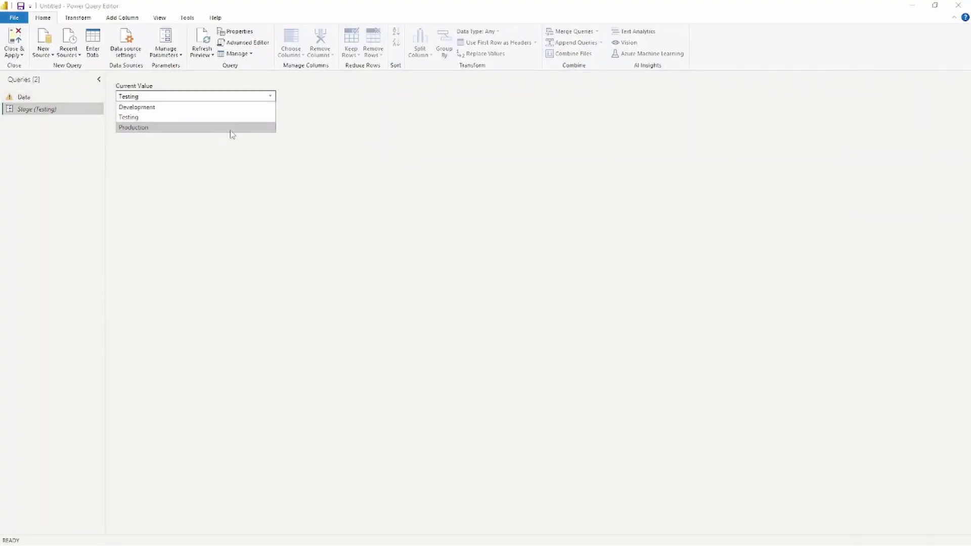
pyautogui.click(207, 130)
pyautogui.click(30, 98)
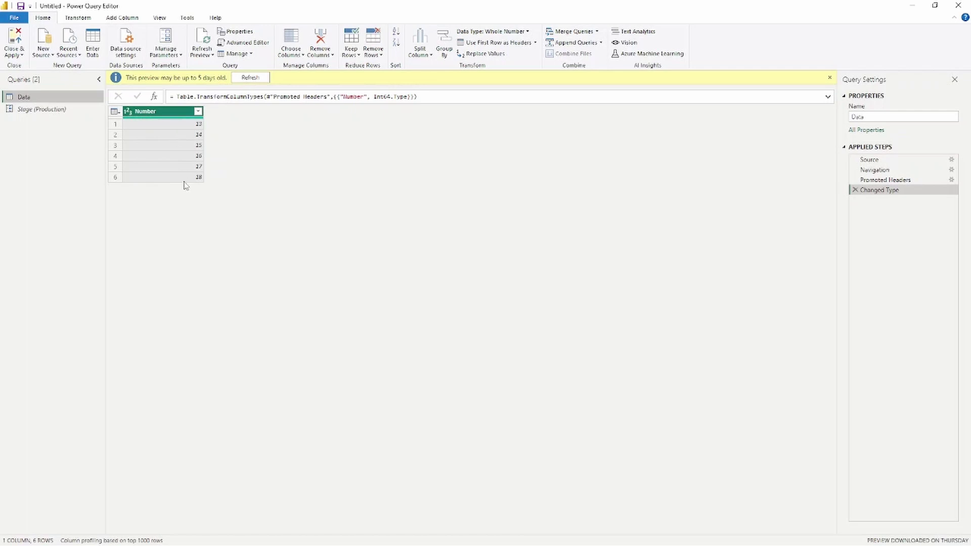
pyautogui.press('Down')
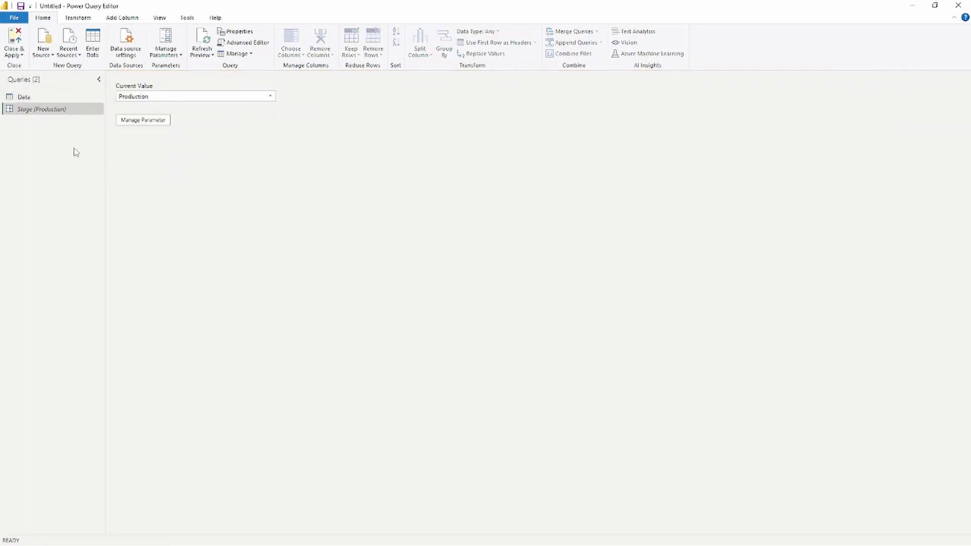
# Step: In Manage Parameters, change Stage's suggested value 'Testing' to 'Test' and save
pyautogui.click(165, 51)
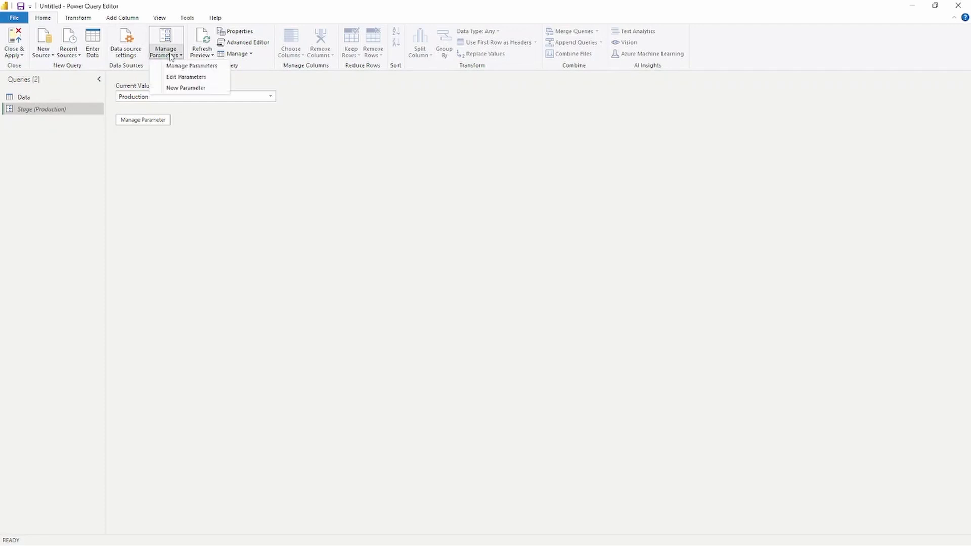
pyautogui.click(193, 67)
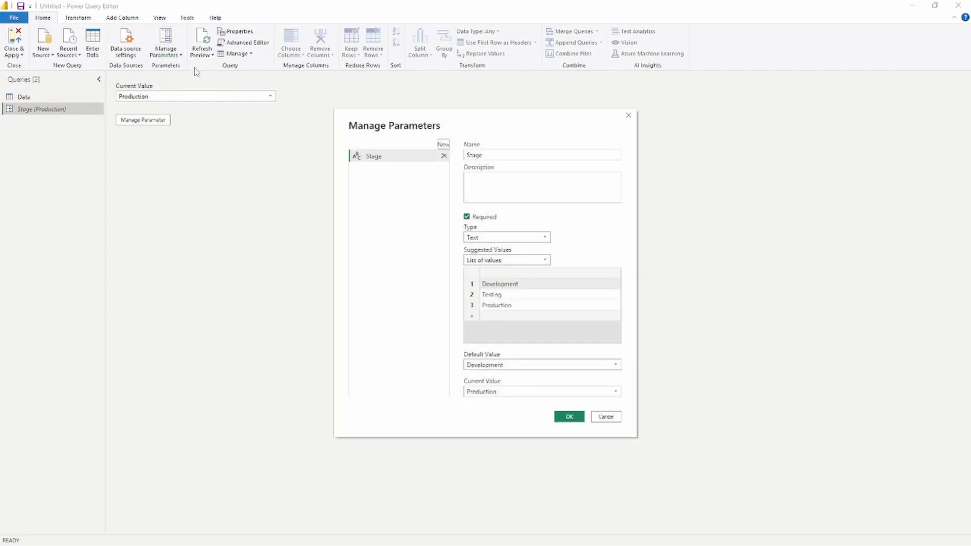
pyautogui.click(515, 297)
pyautogui.click(514, 296)
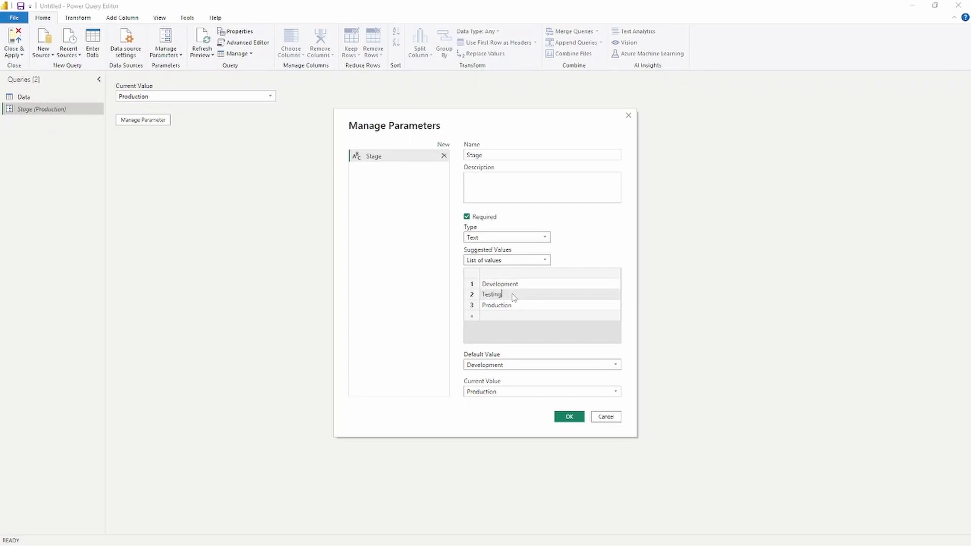
pyautogui.press('BackSpace')
pyautogui.press('BackSpace')
pyautogui.click(570, 417)
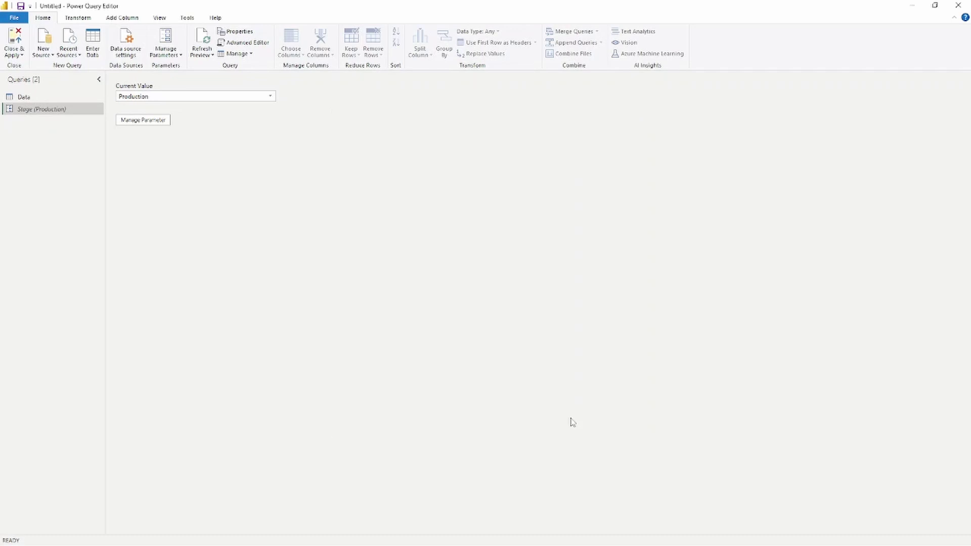
# Step: Set Stage to Test and check the Data query's rows
pyautogui.click(272, 97)
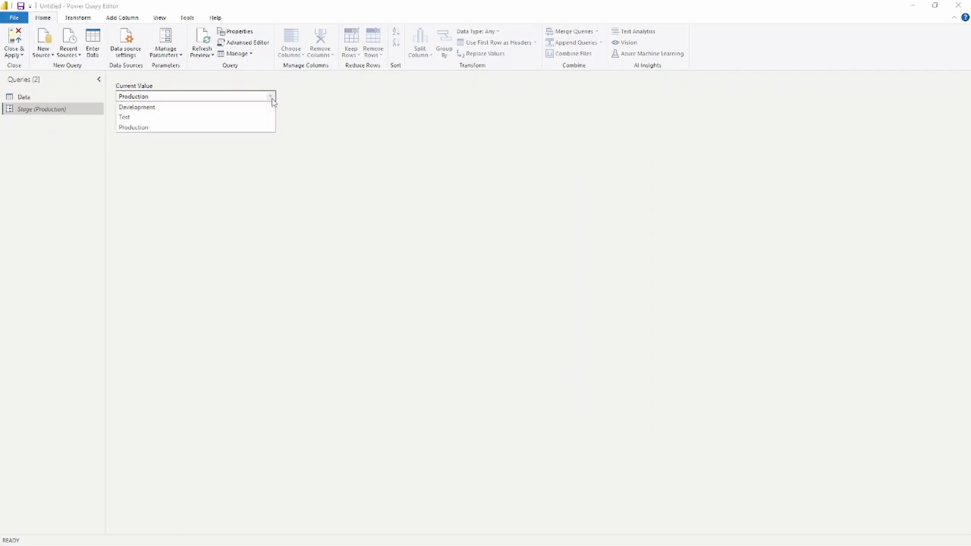
pyautogui.click(211, 118)
pyautogui.click(55, 99)
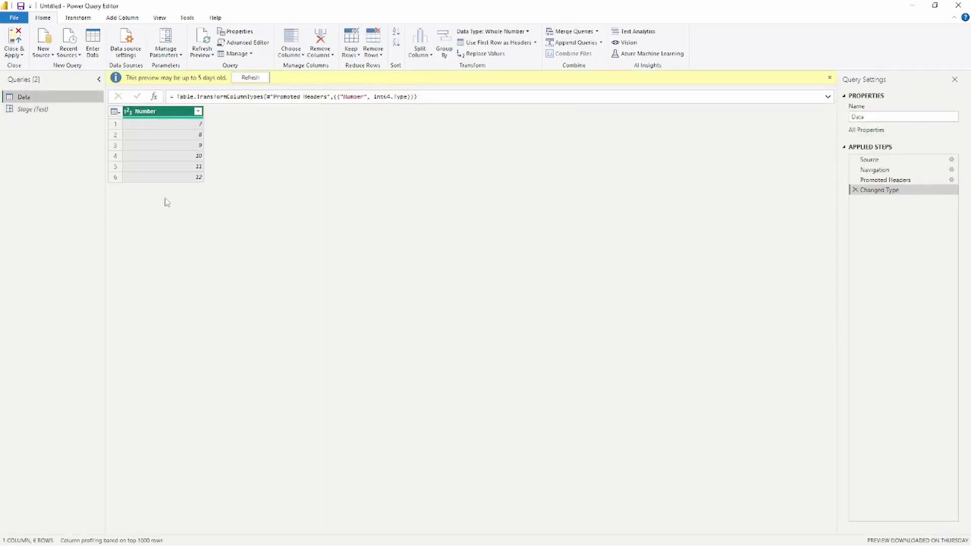
pyautogui.click(75, 110)
# Step: Set Stage to Production and check the Data query's rows
pyautogui.click(227, 97)
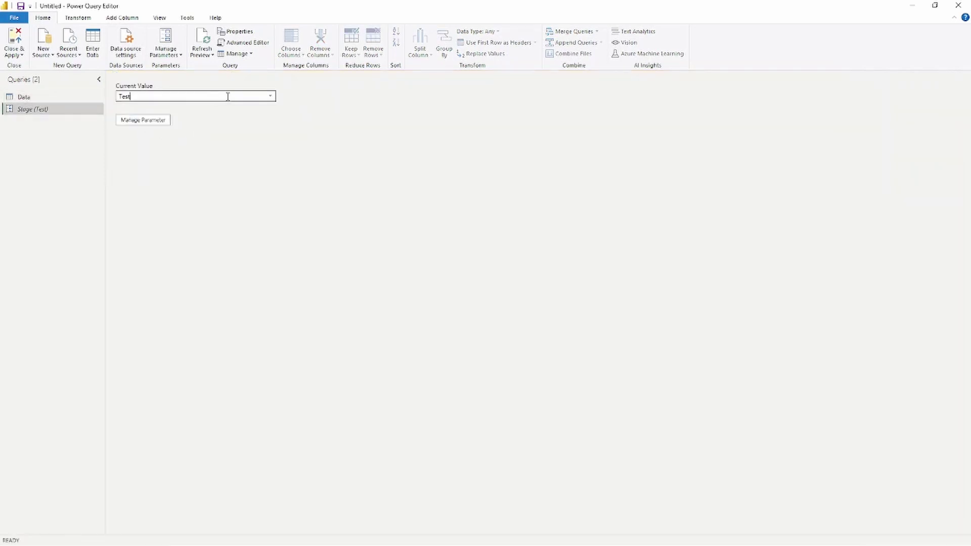
pyautogui.click(270, 96)
pyautogui.click(238, 131)
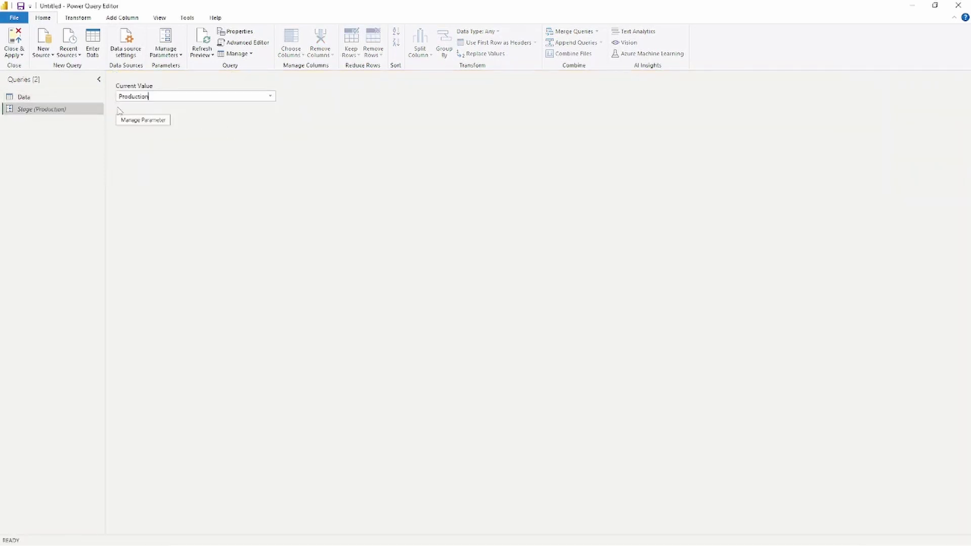
pyautogui.click(48, 99)
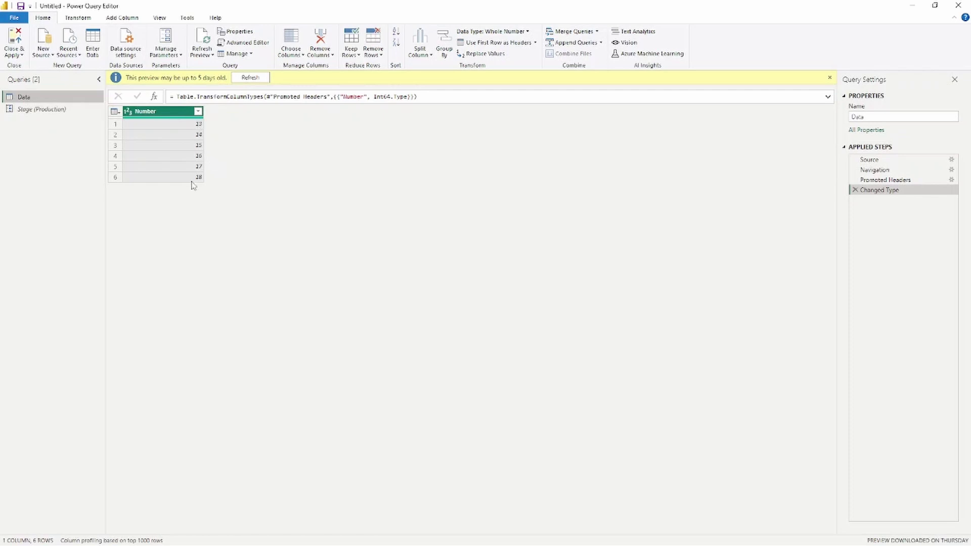
# Step: Set Stage back to Development and confirm Data shows Numbers 1 to 6
pyautogui.click(60, 110)
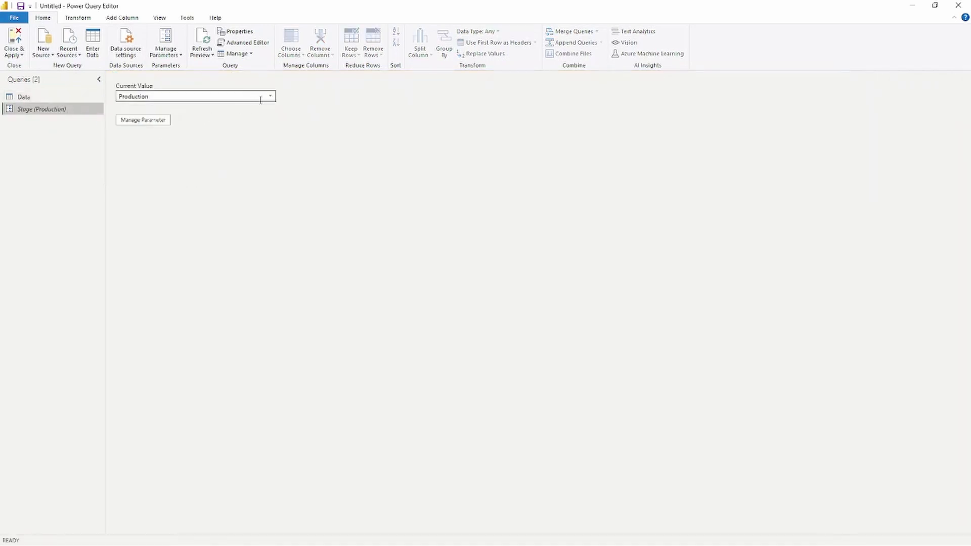
pyautogui.click(261, 98)
pyautogui.click(227, 108)
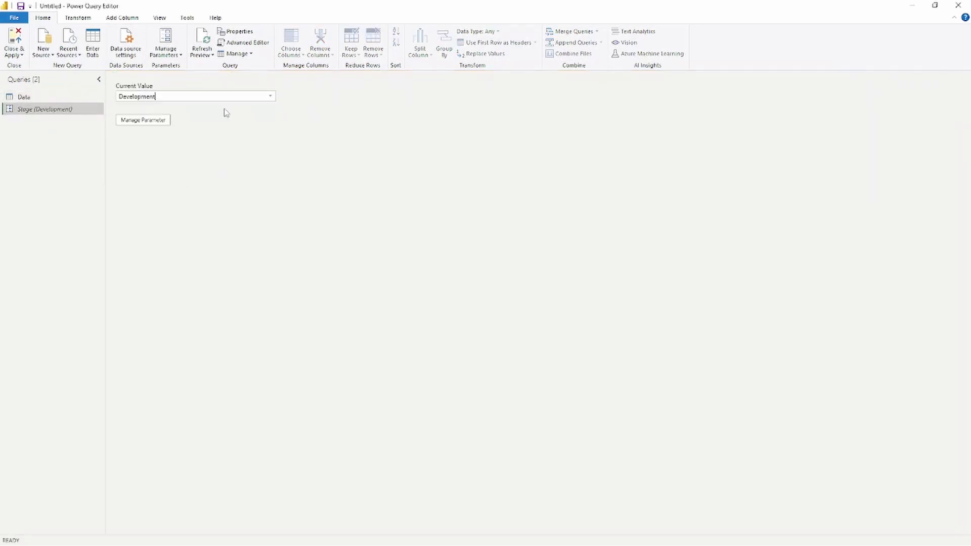
pyautogui.click(59, 96)
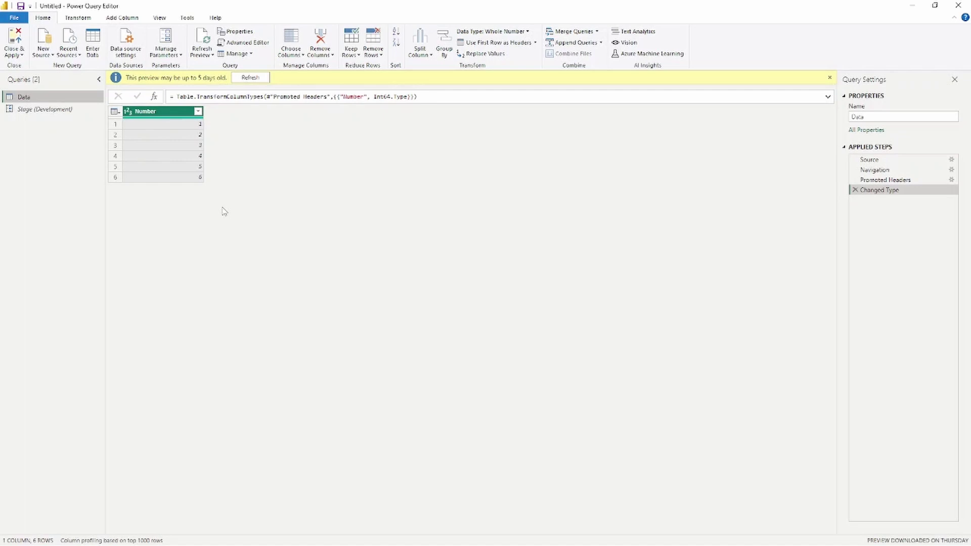
pyautogui.press('alt')
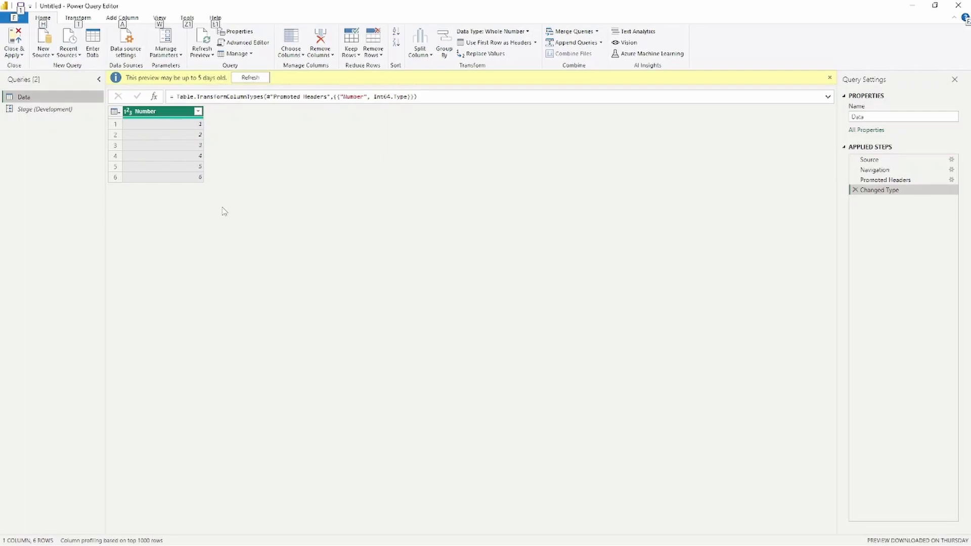
pyautogui.hotkey('alt', 'Tab')
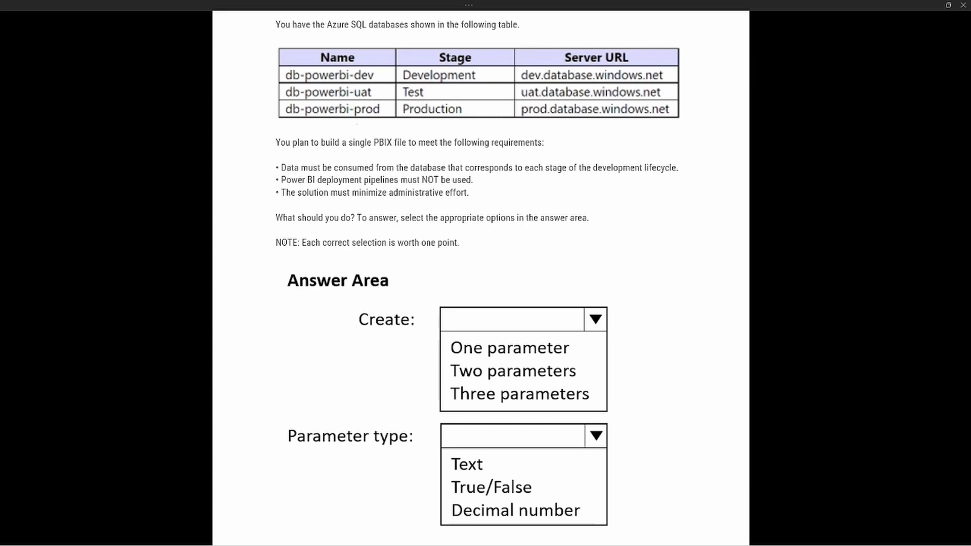
# Step: Annotate the db-powerbi-dev row, its dev URL prefix, and the lifecycle-stage requirement
pyautogui.moveTo(273, 73)
pyautogui.mouseDown()
pyautogui.moveTo(236, 69)
pyautogui.moveTo(227, 109)
pyautogui.mouseUp()
pyautogui.moveTo(517, 76)
pyautogui.mouseDown()
pyautogui.moveTo(544, 76)
pyautogui.moveTo(537, 100)
pyautogui.moveTo(550, 118)
pyautogui.mouseUp()
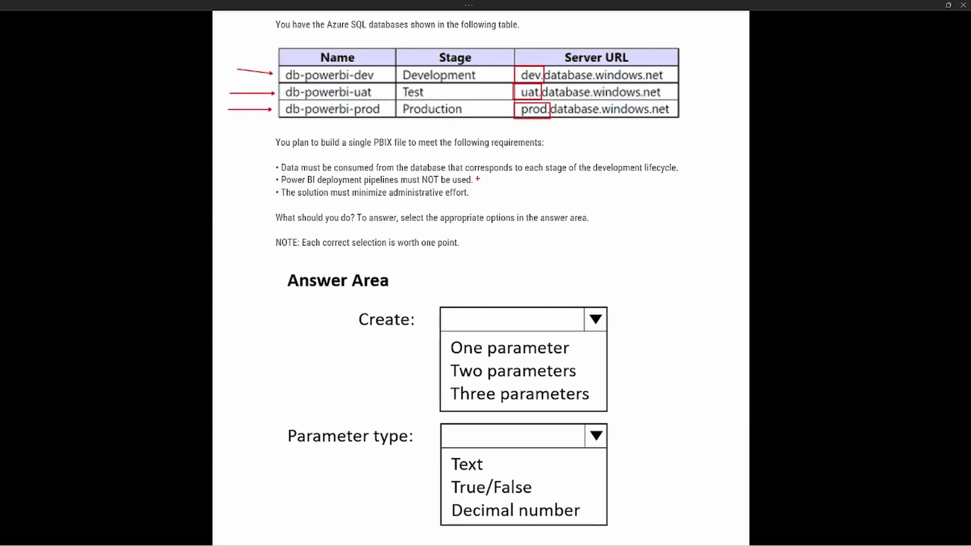
pyautogui.moveTo(476, 174); pyautogui.dragTo(678, 175)
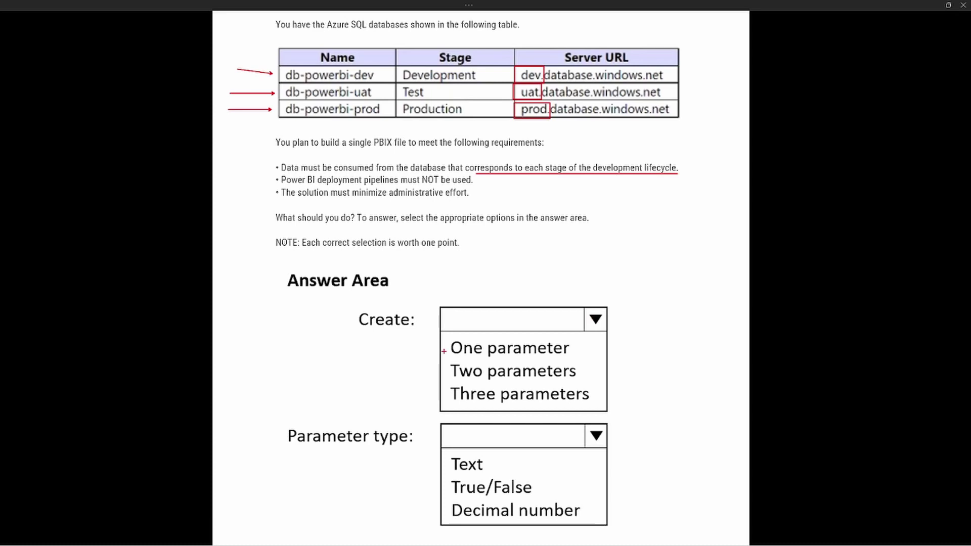
# Step: Box 'One parameter' and 'Text' as answers, with two arrows at the Server URL column
pyautogui.moveTo(435, 336)
pyautogui.mouseDown()
pyautogui.moveTo(528, 362)
pyautogui.moveTo(637, 349)
pyautogui.mouseUp()
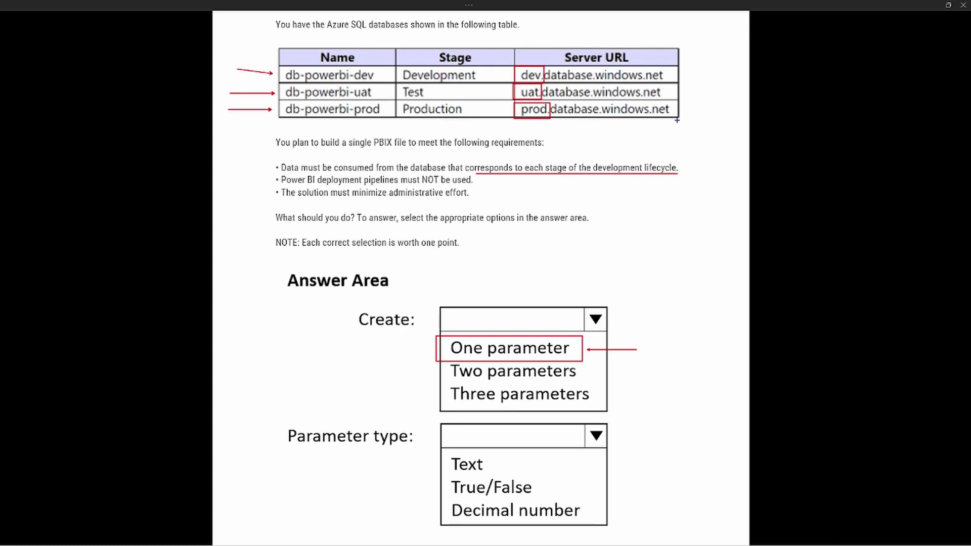
pyautogui.moveTo(618, 44); pyautogui.dragTo(655, 26)
pyautogui.moveTo(532, 58); pyautogui.dragTo(537, 29)
pyautogui.moveTo(438, 453)
pyautogui.mouseDown()
pyautogui.moveTo(512, 478)
pyautogui.moveTo(542, 478)
pyautogui.moveTo(554, 465)
pyautogui.moveTo(625, 465)
pyautogui.mouseUp()
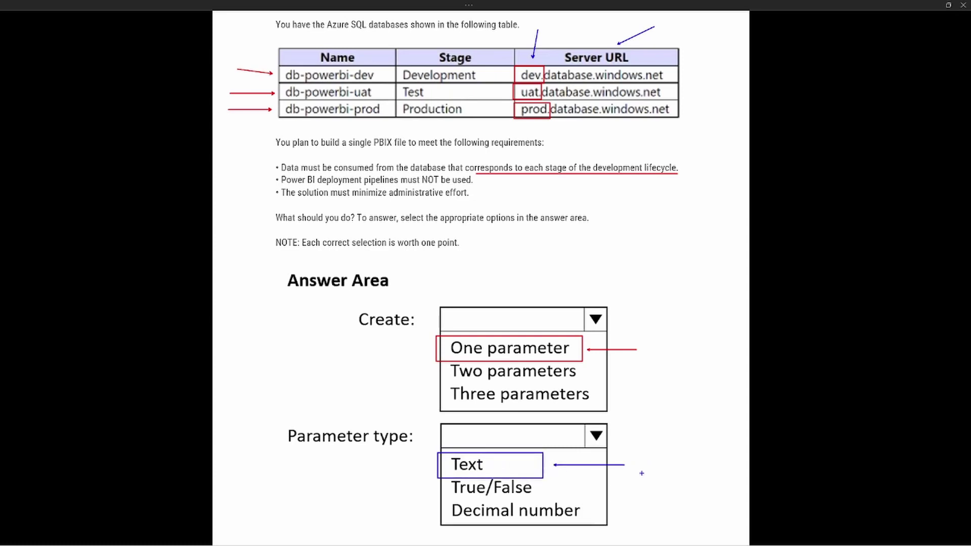